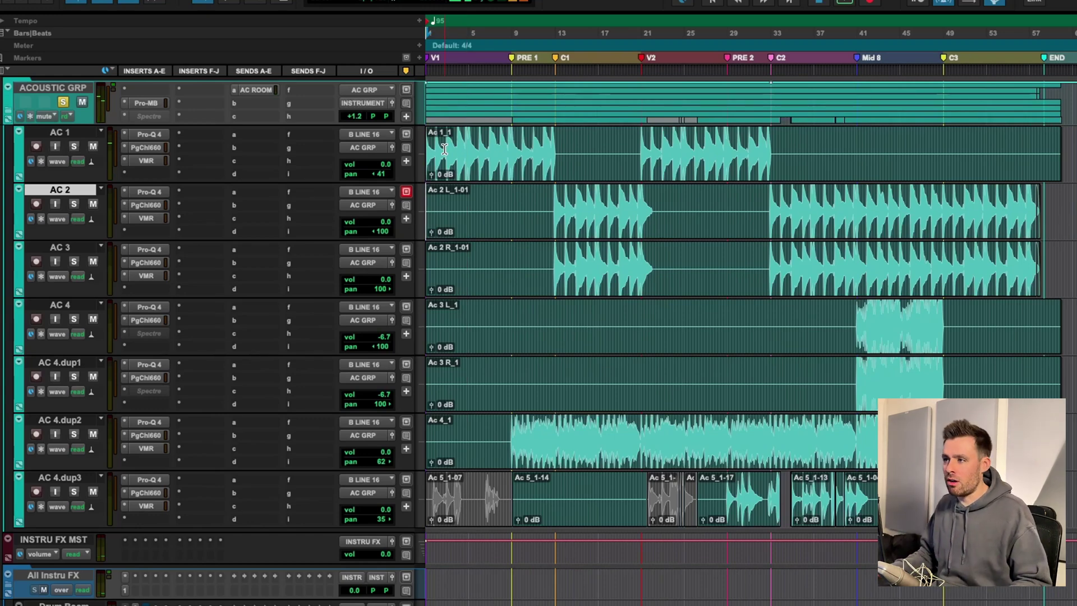
Open Pro-Q 4 on AC 1, bypass the track's PuigChild 660, and solo the track
{"action": "left_click", "coordinate": [147, 135]}
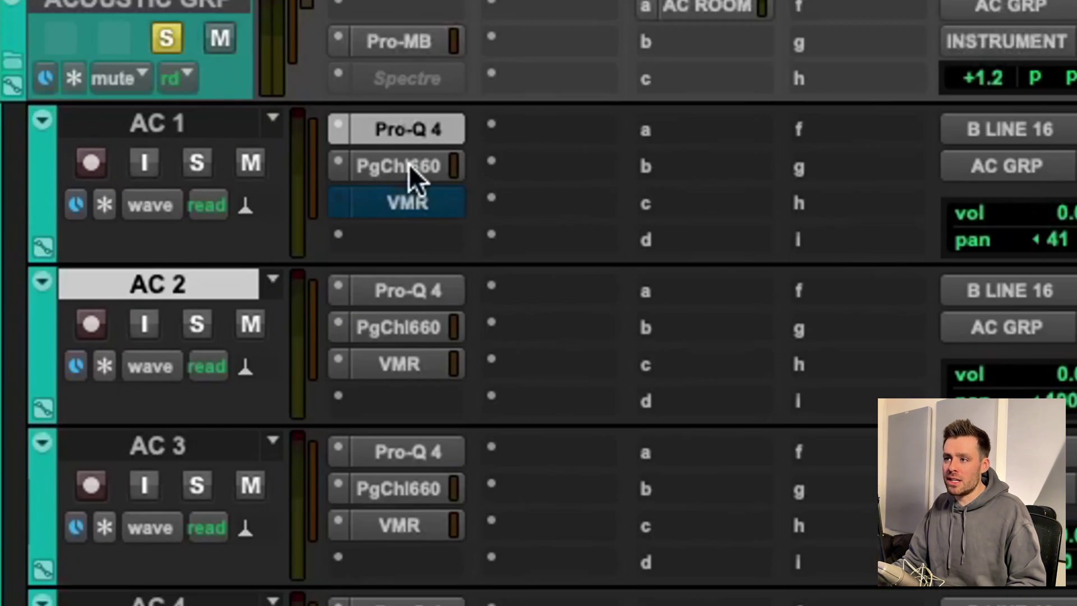
{"action": "left_click", "coordinate": [411, 165], "text": "super"}
{"action": "left_click", "coordinate": [200, 164]}
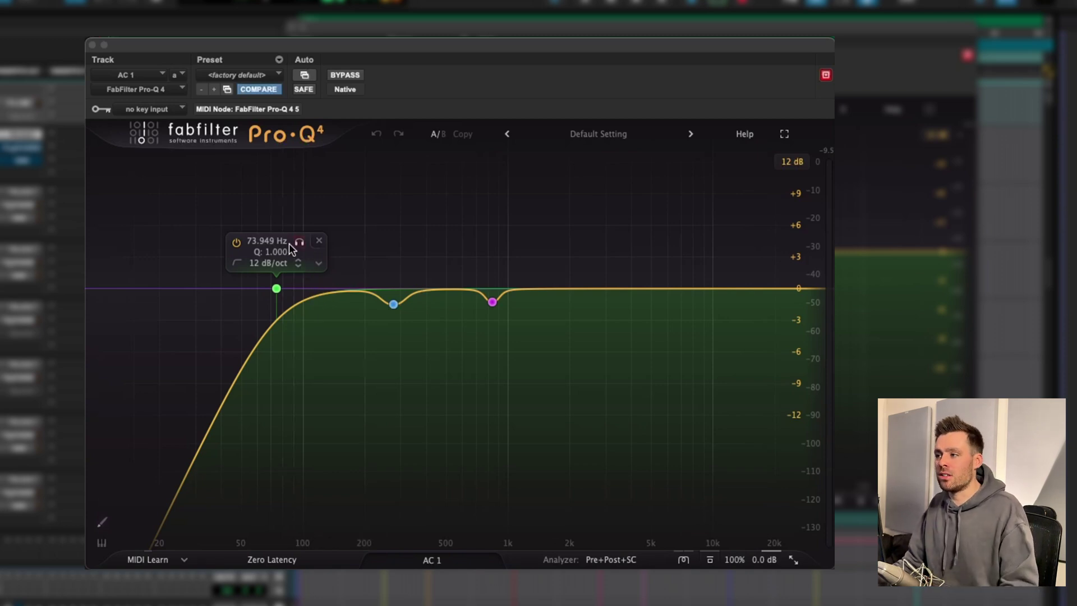
Audition the low-cut, 275.46 Hz and 840.40 Hz bands of AC 1's Pro-Q 4 individually, stop playback, and close the EQ
{"action": "left_click", "coordinate": [298, 245]}
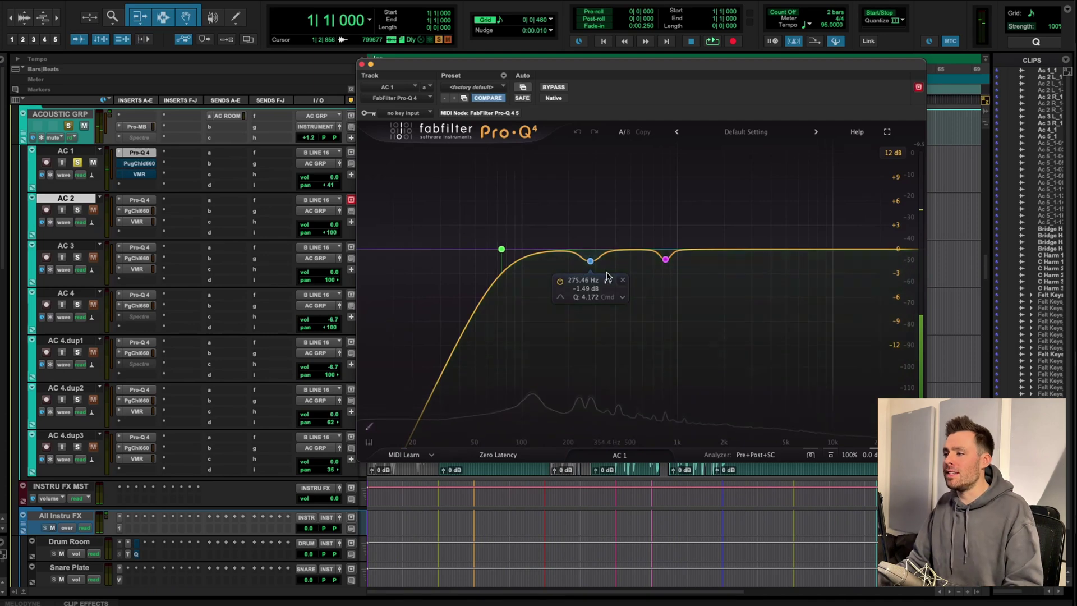
{"action": "left_click", "coordinate": [607, 281]}
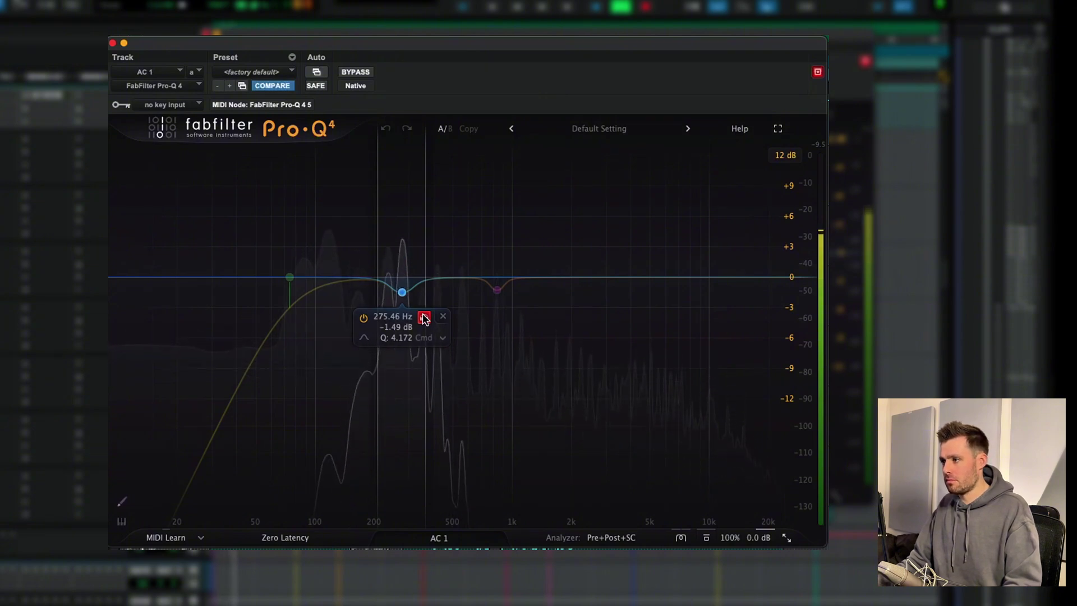
{"action": "left_click", "coordinate": [424, 318]}
{"action": "left_click", "coordinate": [519, 316]}
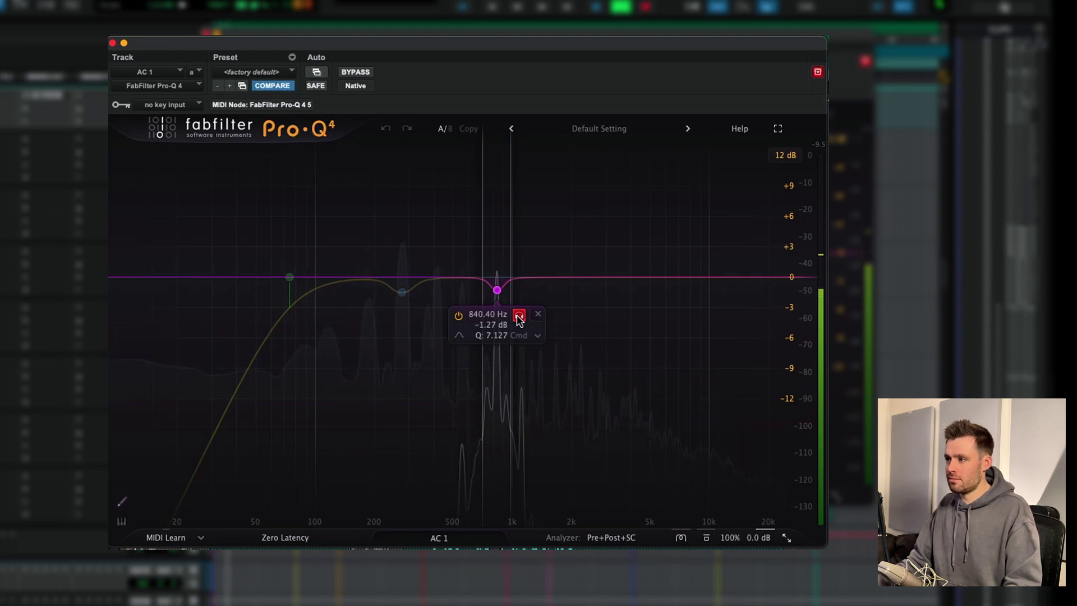
{"action": "left_click", "coordinate": [519, 317]}
{"action": "key", "text": "space"}
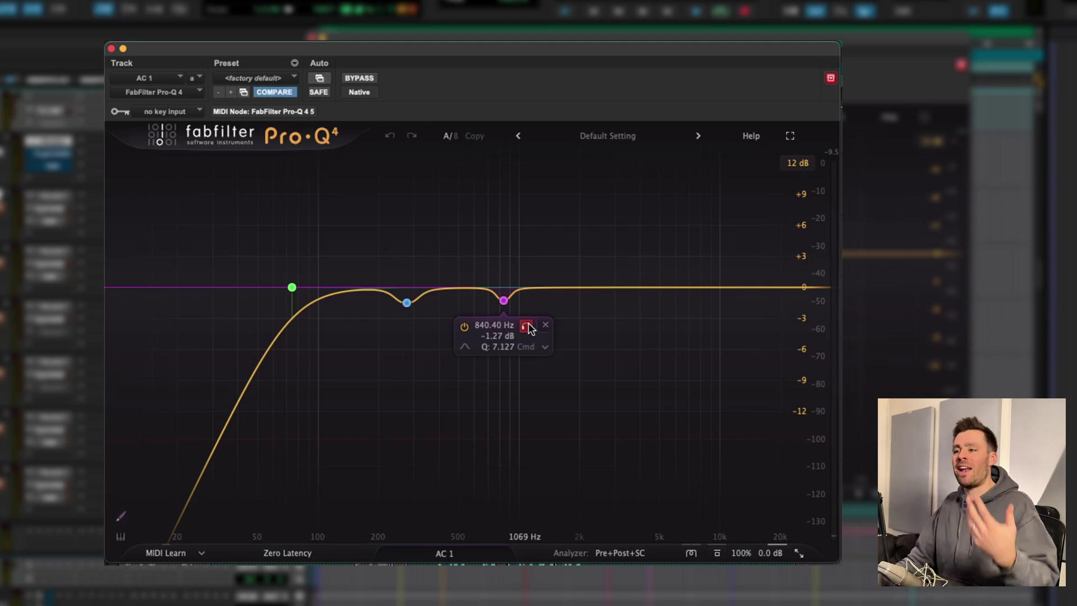
{"action": "mouse_move", "coordinate": [292, 286]}
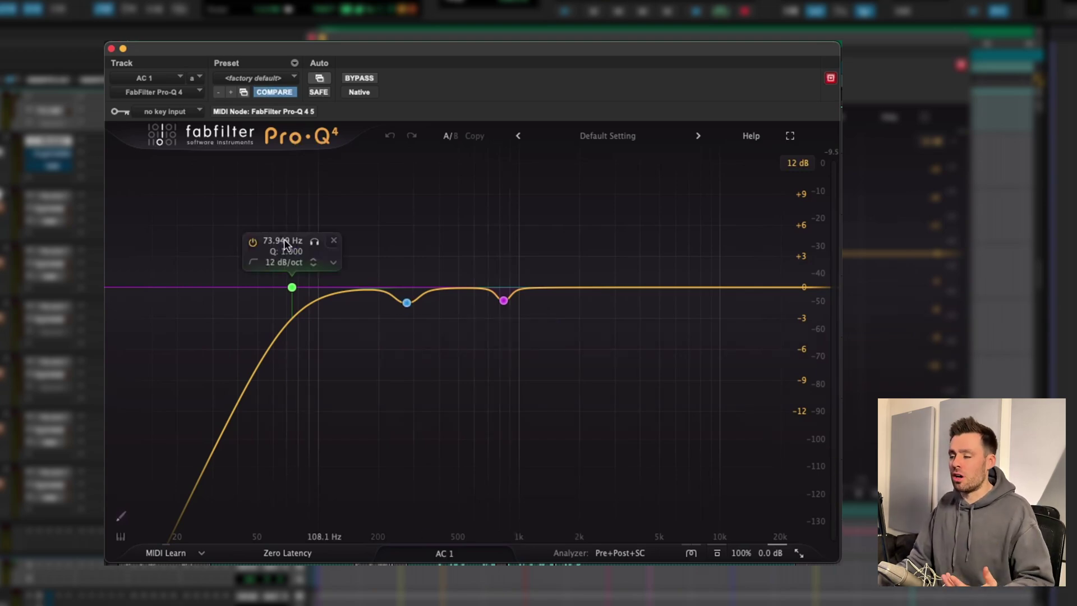
{"action": "left_click", "coordinate": [110, 48]}
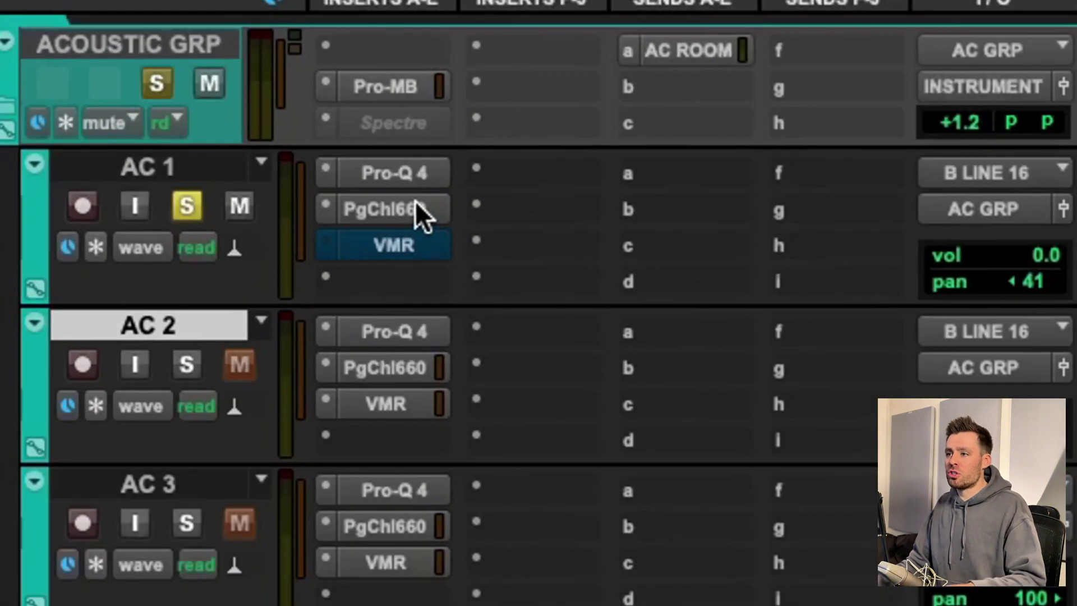
Open the PuigChild 660 on AC 1, compare the guitar with the compressor bypassed and active, and close it
{"action": "left_click", "coordinate": [416, 207]}
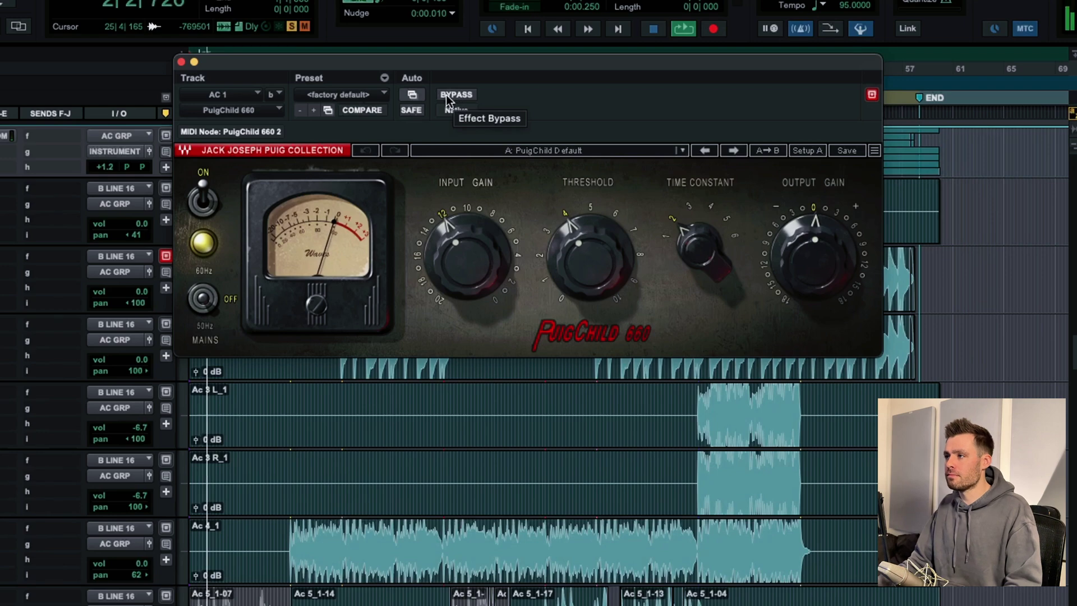
{"action": "left_click", "coordinate": [445, 94]}
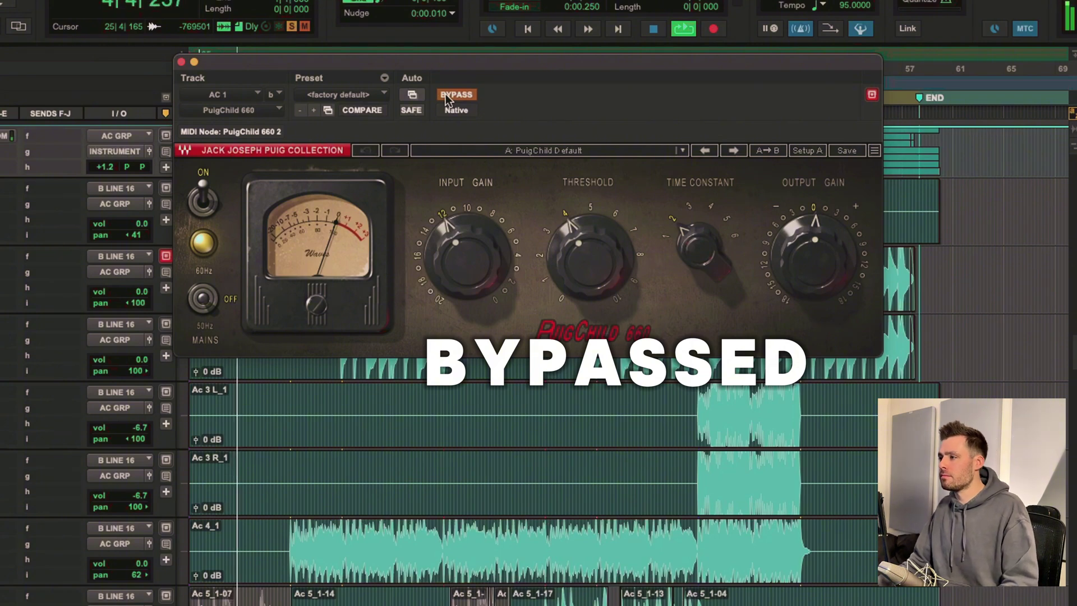
{"action": "left_click", "coordinate": [445, 93]}
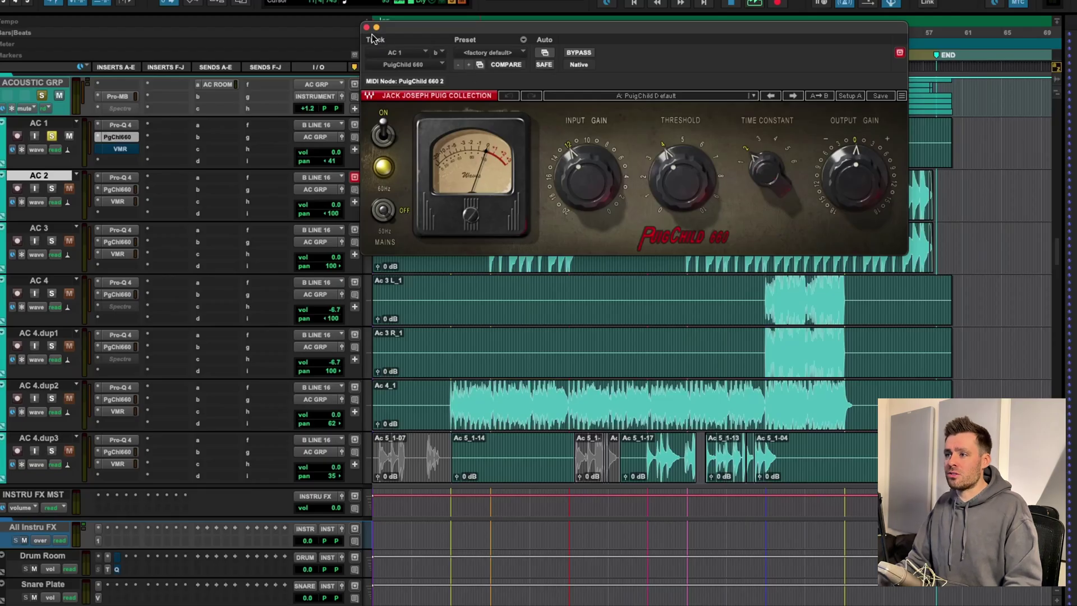
{"action": "left_click", "coordinate": [367, 28]}
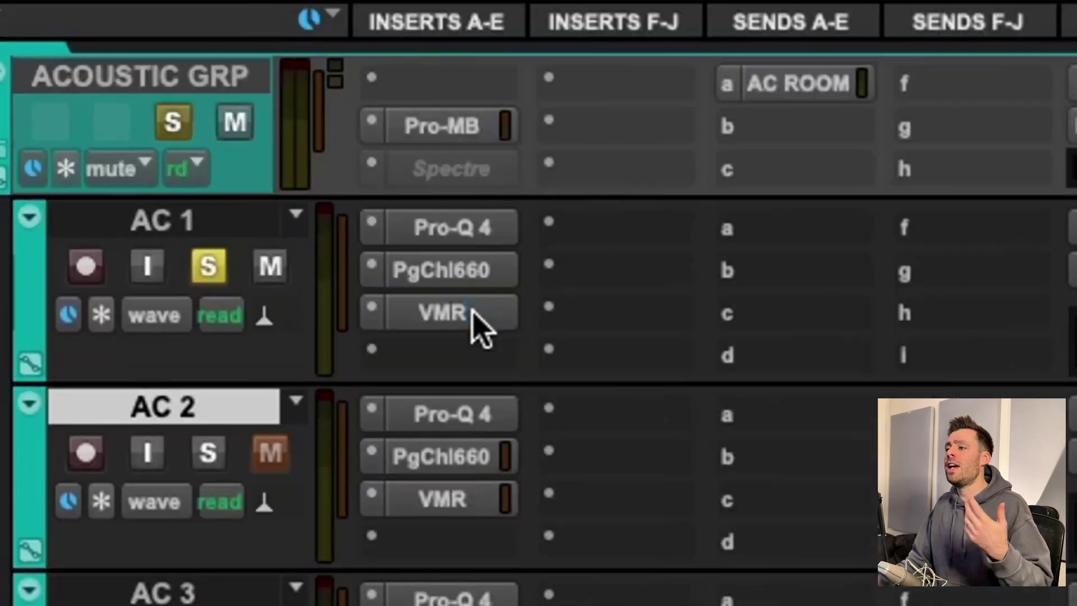
Open Virtual Mix Rack on AC 1, switch off the Custom Series Equalizer, and compare the sound with SD-PE1 off and on
{"action": "left_click", "coordinate": [473, 317]}
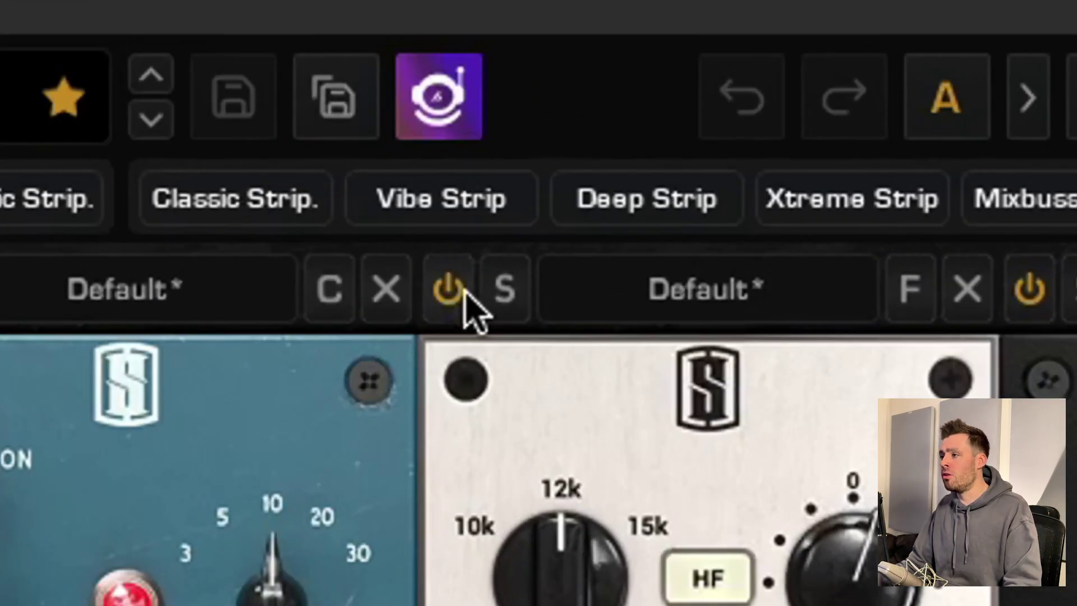
{"action": "left_click", "coordinate": [638, 172]}
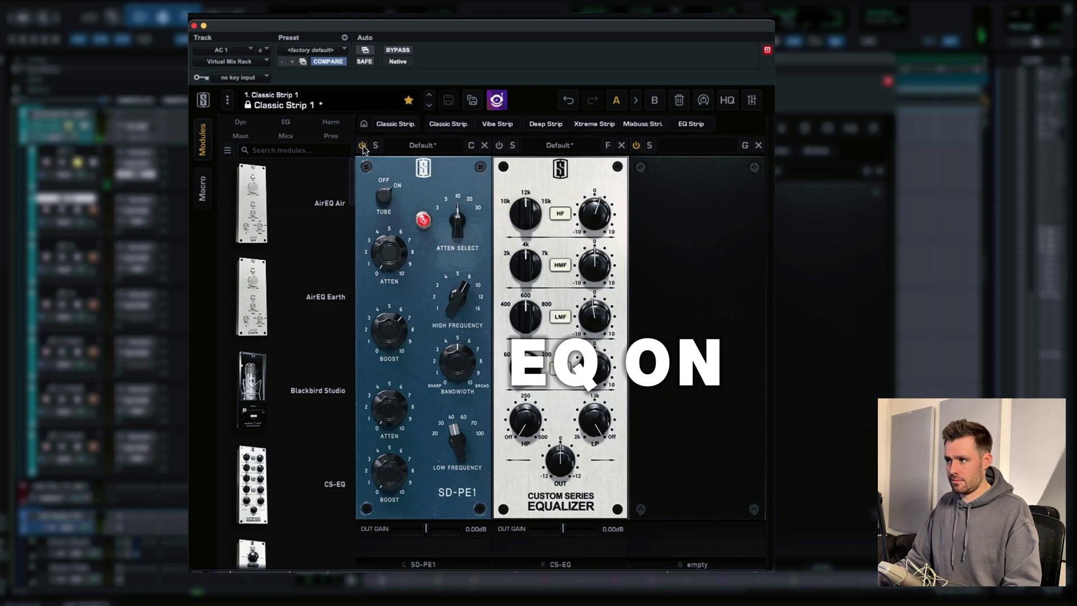
{"action": "left_click", "coordinate": [363, 146]}
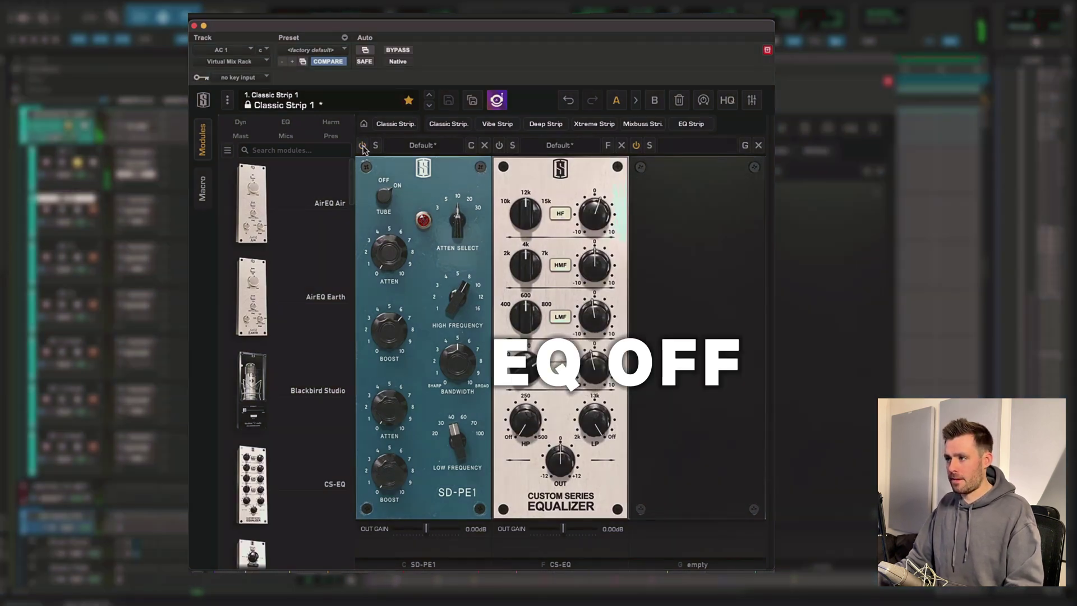
{"action": "left_click", "coordinate": [363, 146]}
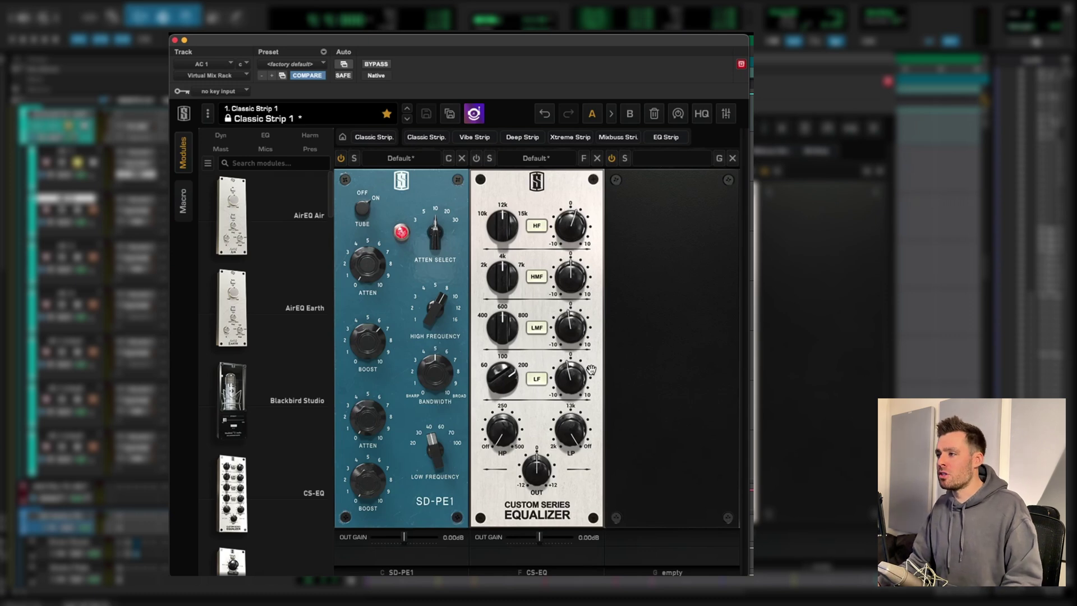
Compare AC 1 with the Custom Series Equalizer on and off, and with the whole Virtual Mix Rack bypassed and active
{"action": "left_click", "coordinate": [476, 159]}
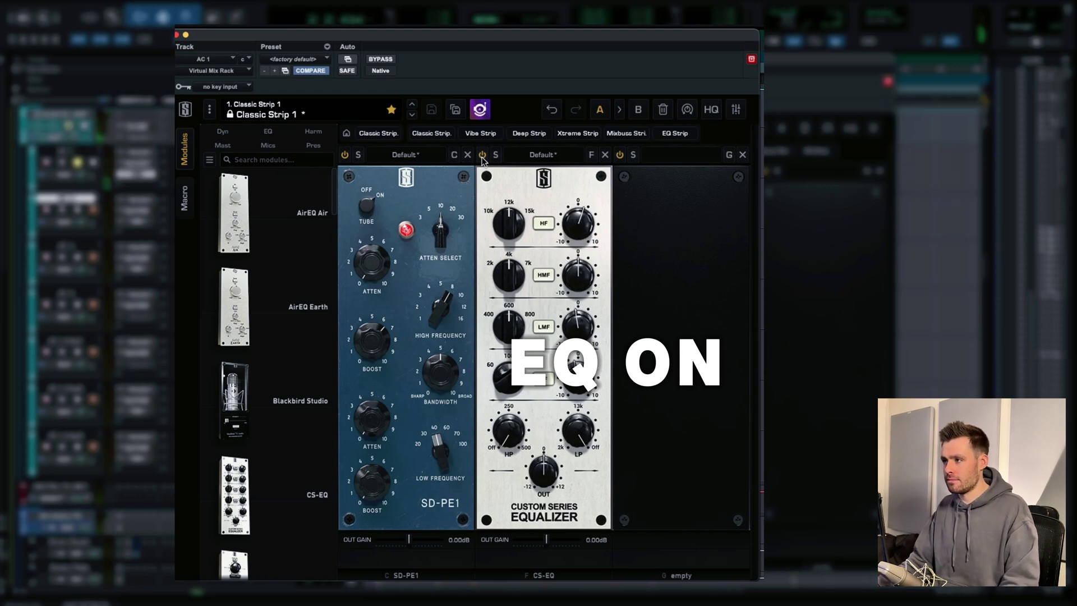
{"action": "left_click", "coordinate": [481, 157]}
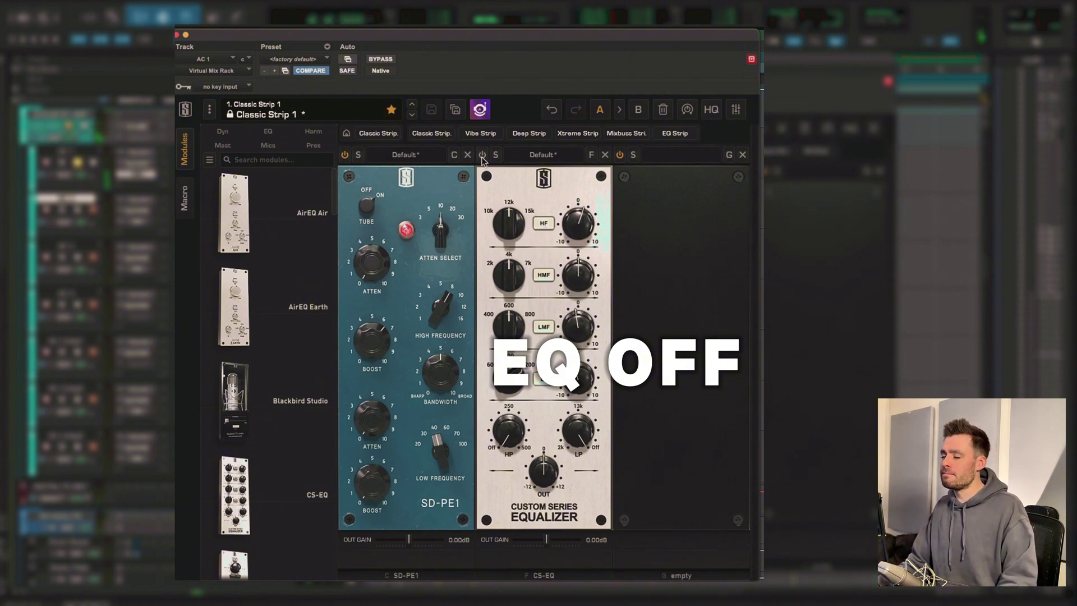
{"action": "left_click", "coordinate": [481, 156]}
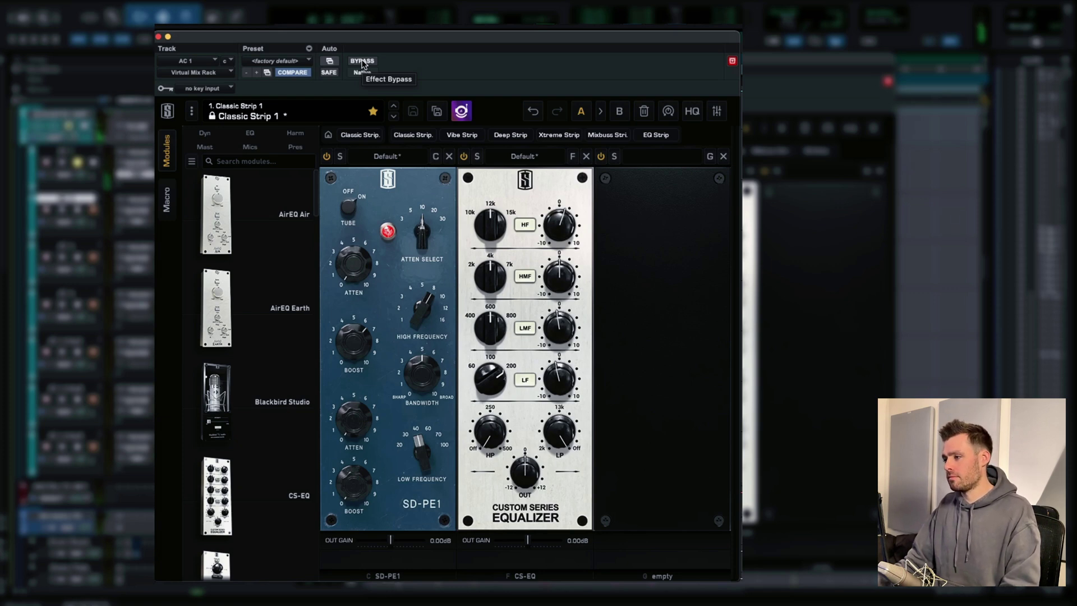
{"action": "left_click", "coordinate": [363, 62]}
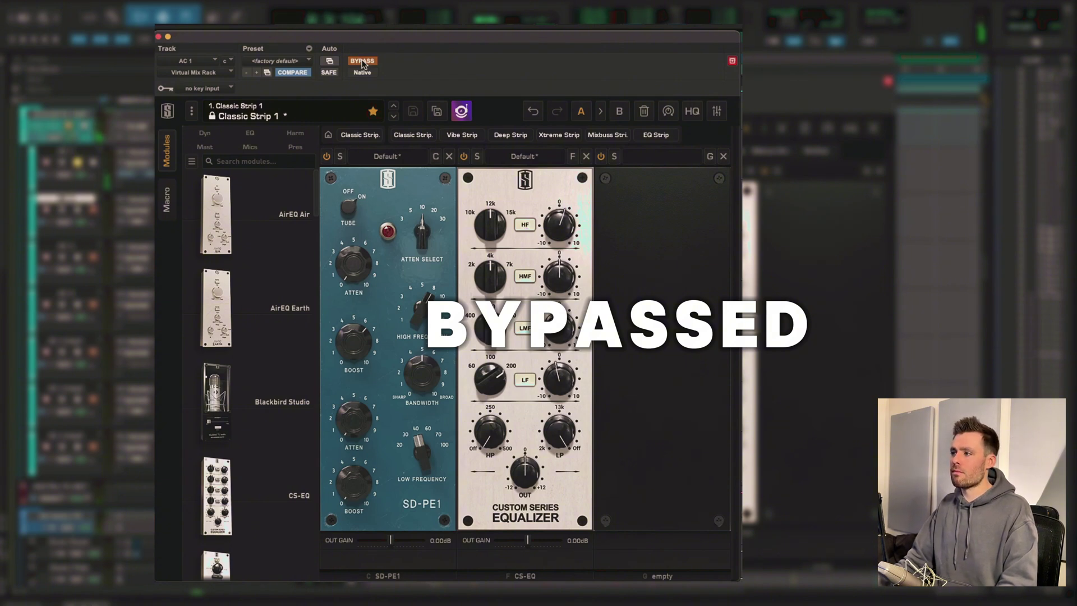
{"action": "left_click", "coordinate": [362, 61]}
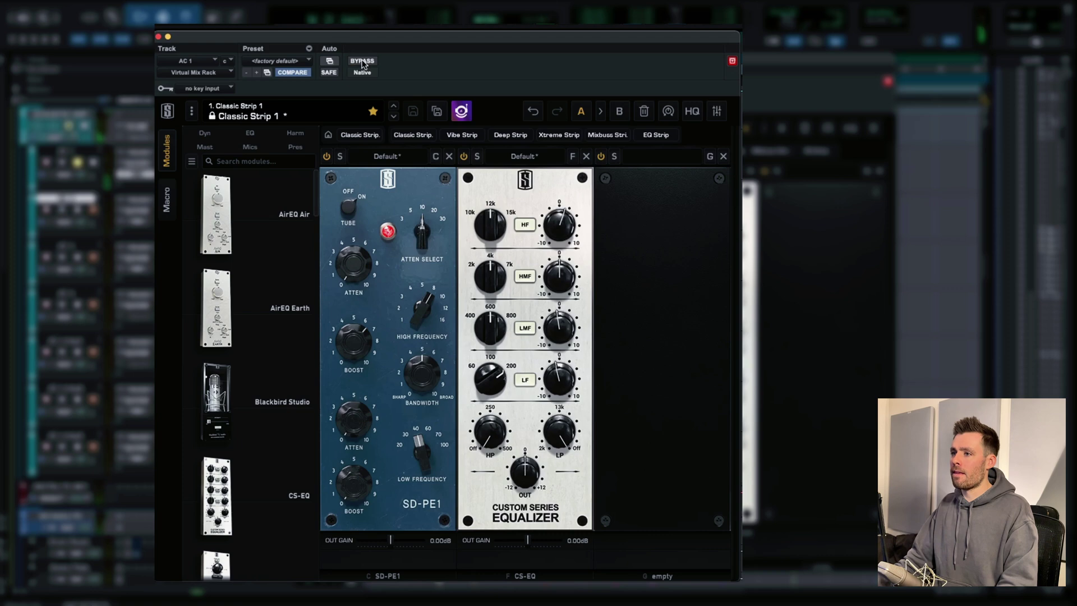
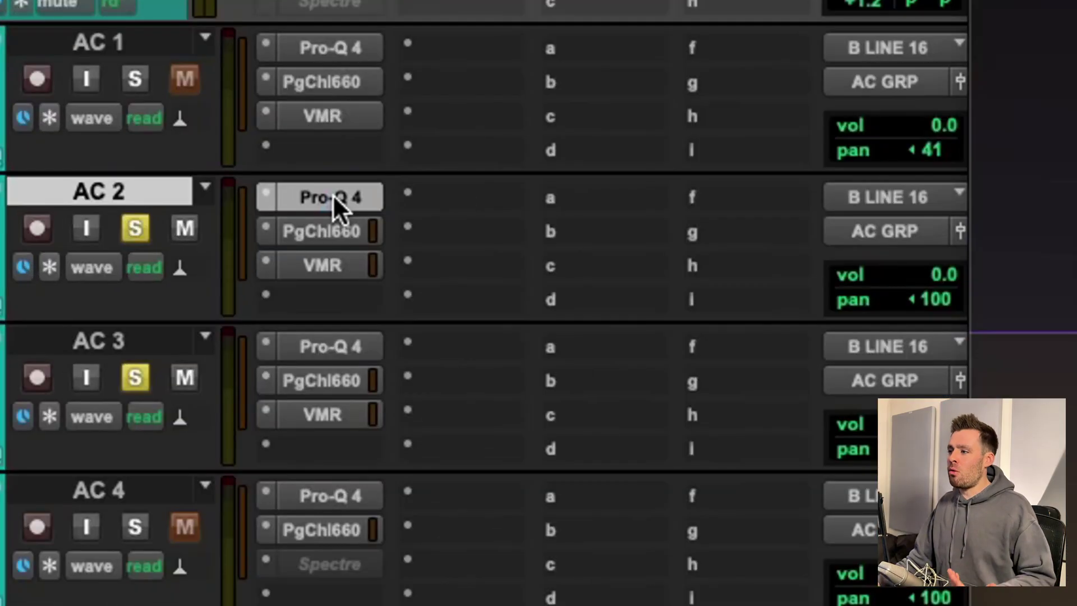
Review the insert plug-ins on AC 2, and the Pro-Q 4, PuigChild 660 and Virtual Mix Rack settings on AC 3
{"action": "left_click", "coordinate": [138, 201]}
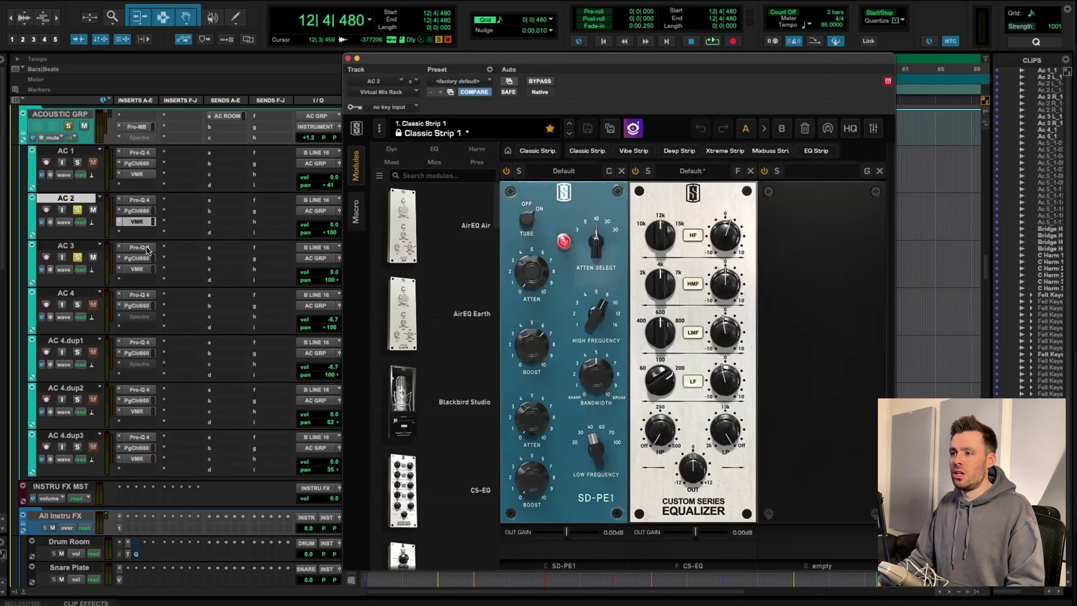
{"action": "left_click", "coordinate": [145, 248]}
{"action": "left_click", "coordinate": [137, 258]}
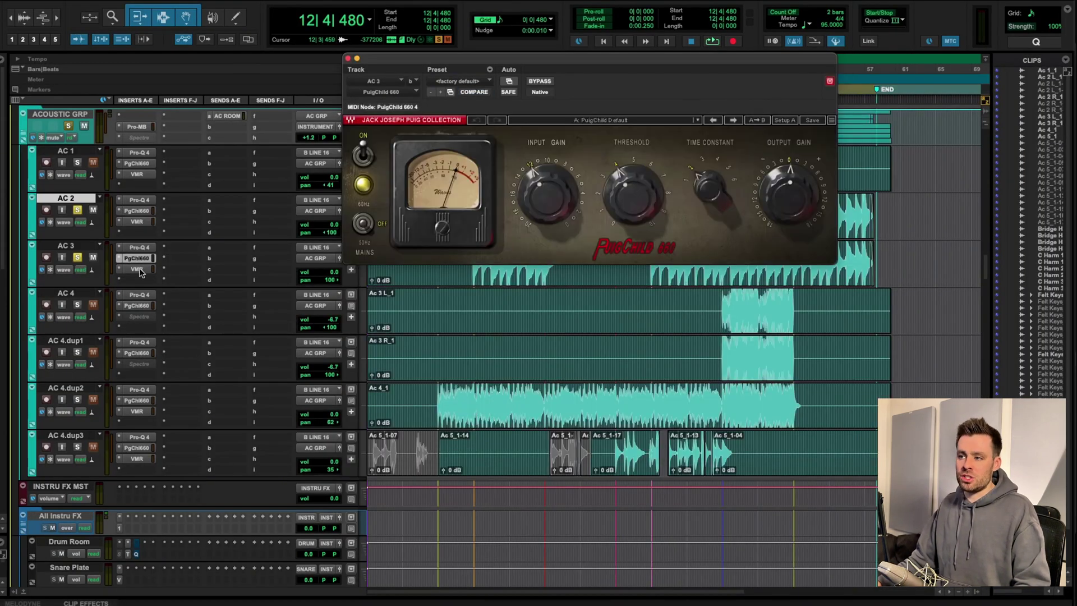
{"action": "left_click", "coordinate": [141, 270]}
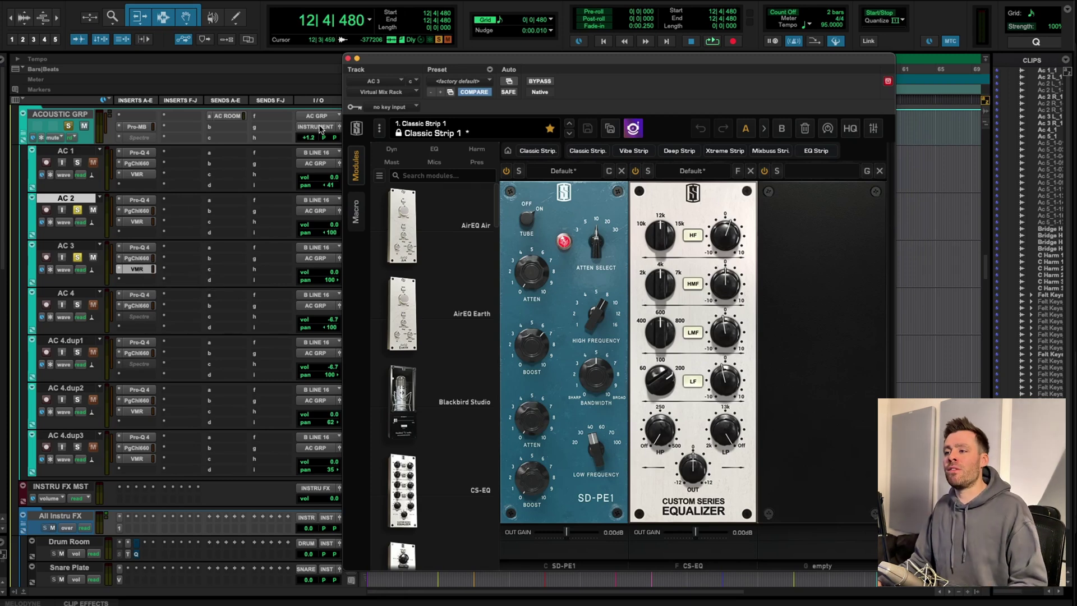
{"action": "left_click", "coordinate": [348, 59]}
Place the edit cursor at 11|3|480 on AC 1 and solo that track
{"action": "left_click", "coordinate": [463, 159]}
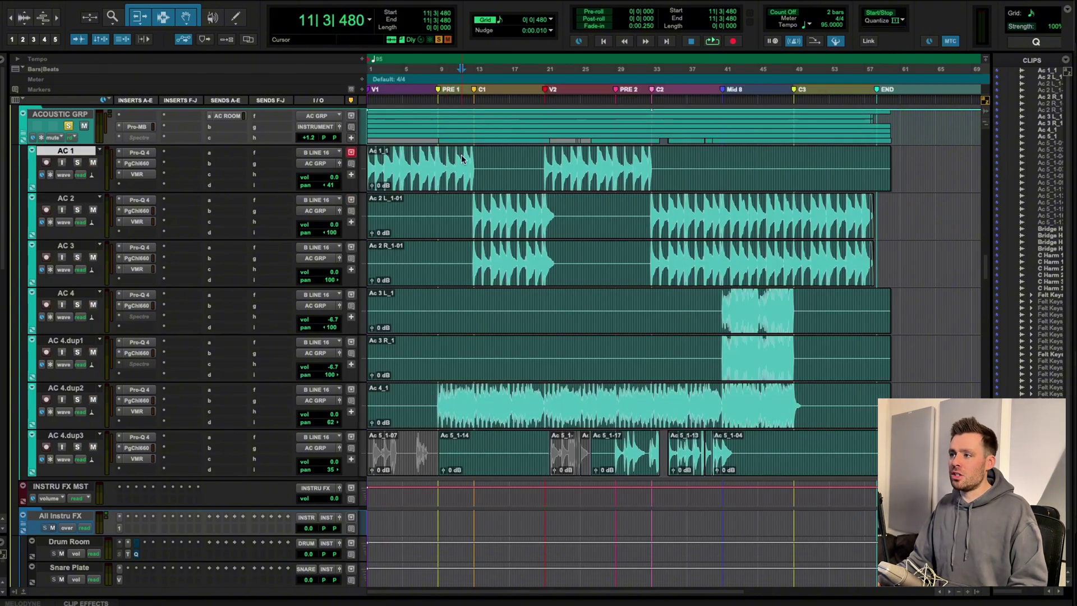
{"action": "left_click", "coordinate": [77, 163]}
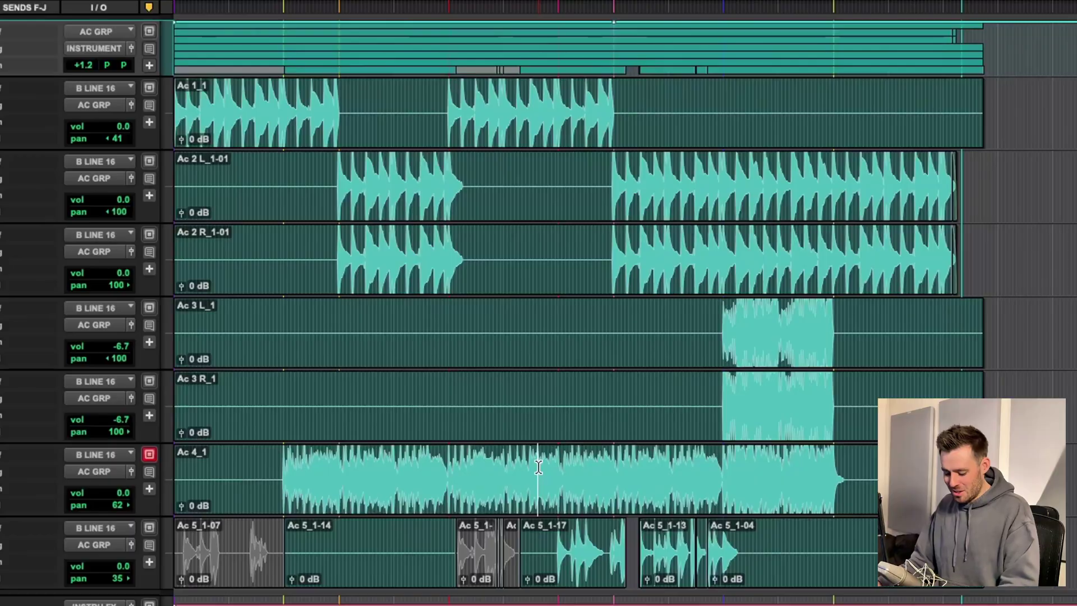
Select the AC 4.dup3 passage from 28|4|000 to 34|2|000 around PRE 2 and inspect the track's insert processing
{"action": "key", "text": "super+bracketright"}
{"action": "scroll", "coordinate": [559, 477], "scroll_direction": "right", "scroll_amount": 5}
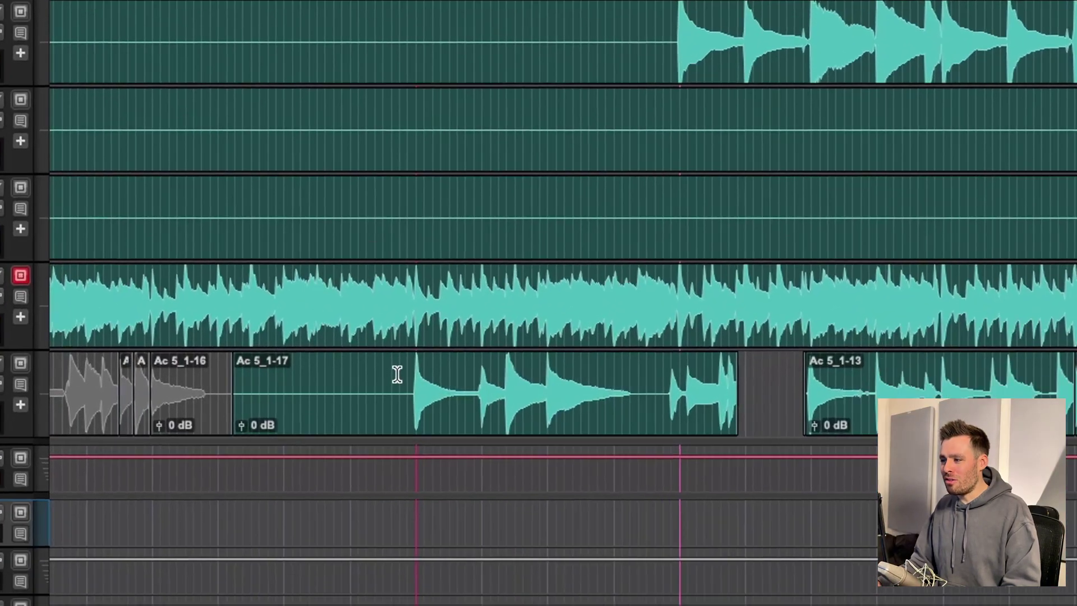
{"action": "left_click_drag", "start_coordinate": [464, 543], "coordinate": [766, 550]}
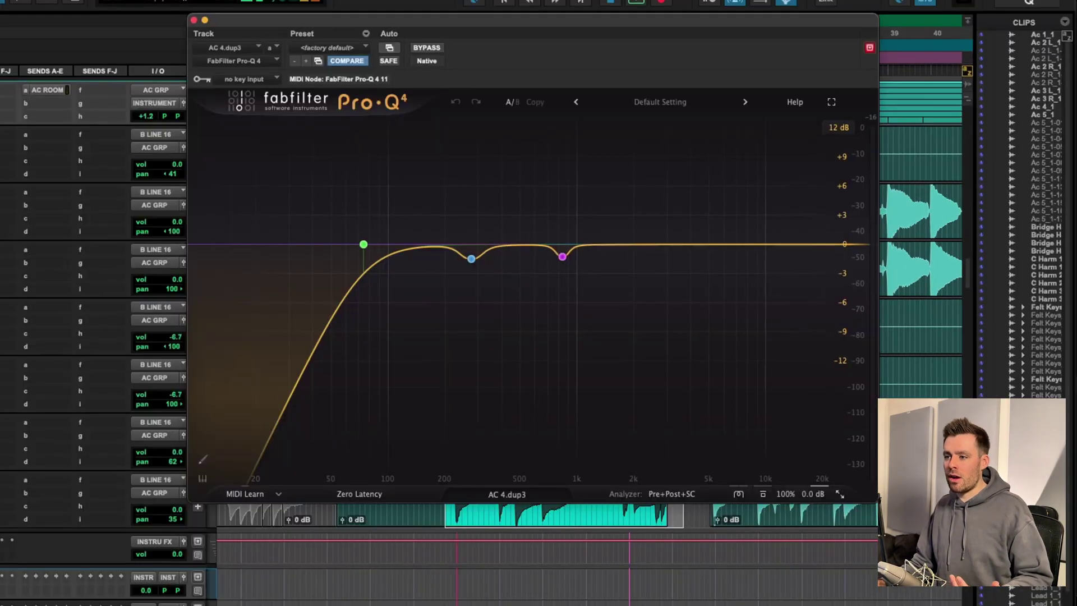
{"action": "left_click", "coordinate": [137, 447]}
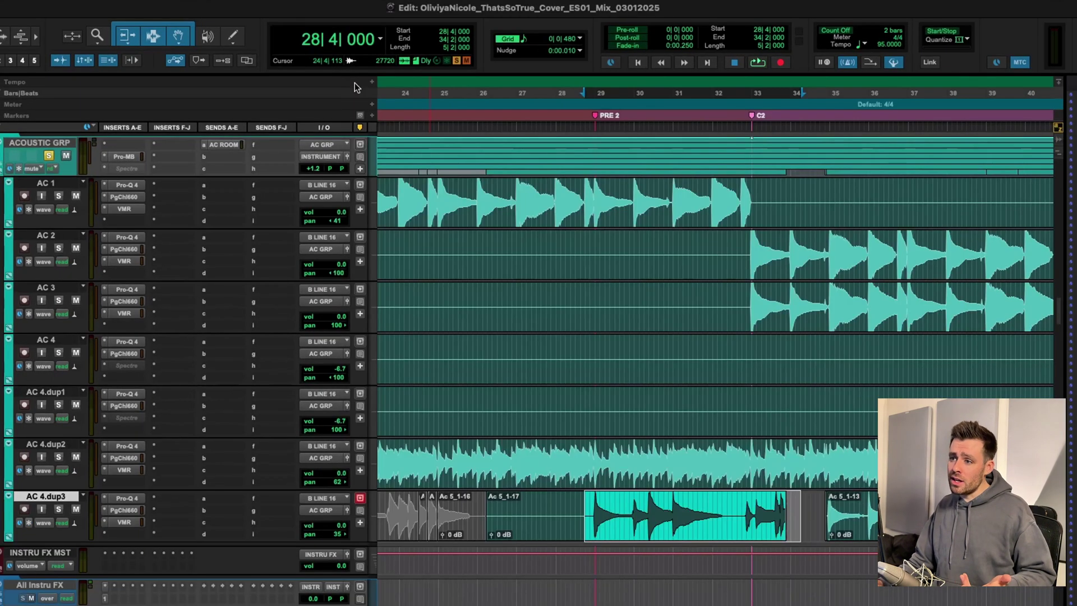
Place the edit cursor on AC 4 at the start of Mid 8, 41|1|000, and play AC 4 and AC 4.dup1 in solo
{"action": "scroll", "coordinate": [718, 416], "scroll_direction": "right", "scroll_amount": 1}
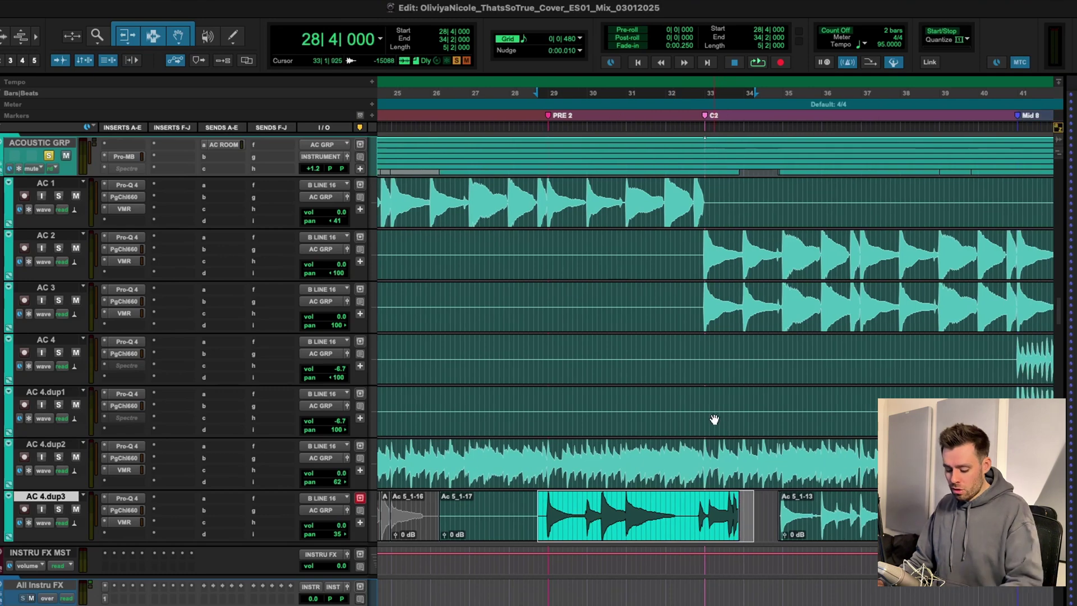
{"action": "key", "text": "r"}
{"action": "key", "text": "r"}
{"action": "left_click", "coordinate": [785, 340]}
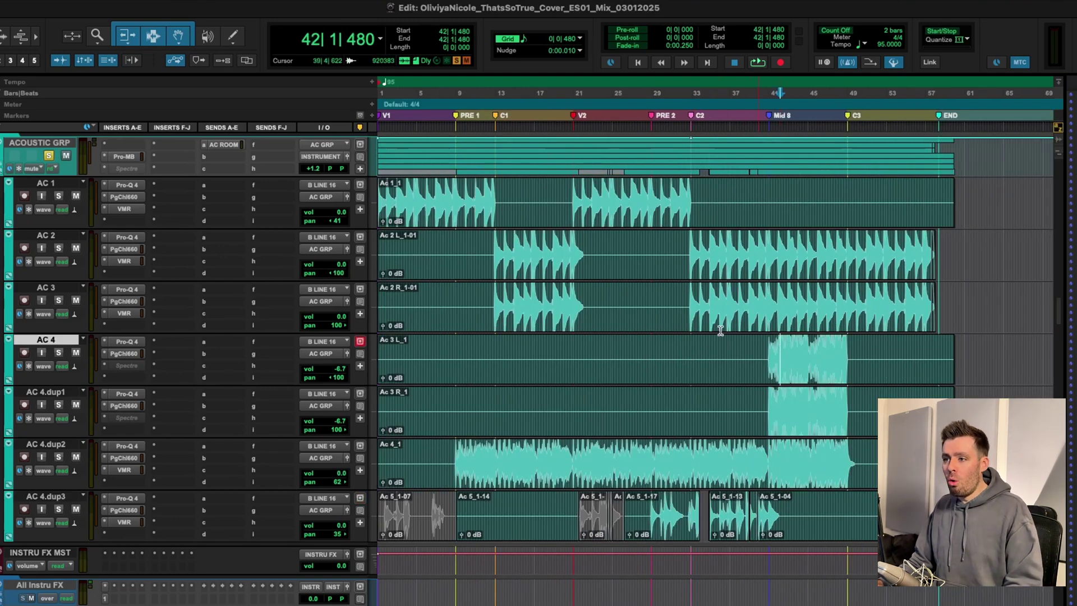
{"action": "left_click", "coordinate": [788, 354]}
{"action": "key", "text": "t"}
{"action": "key", "text": "t"}
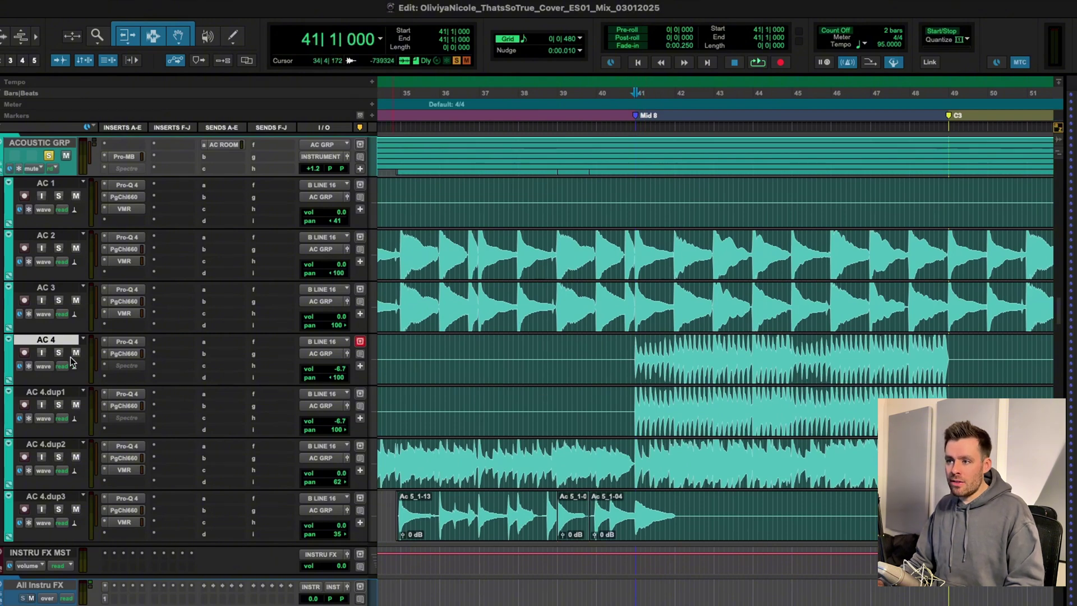
{"action": "key", "text": "space"}
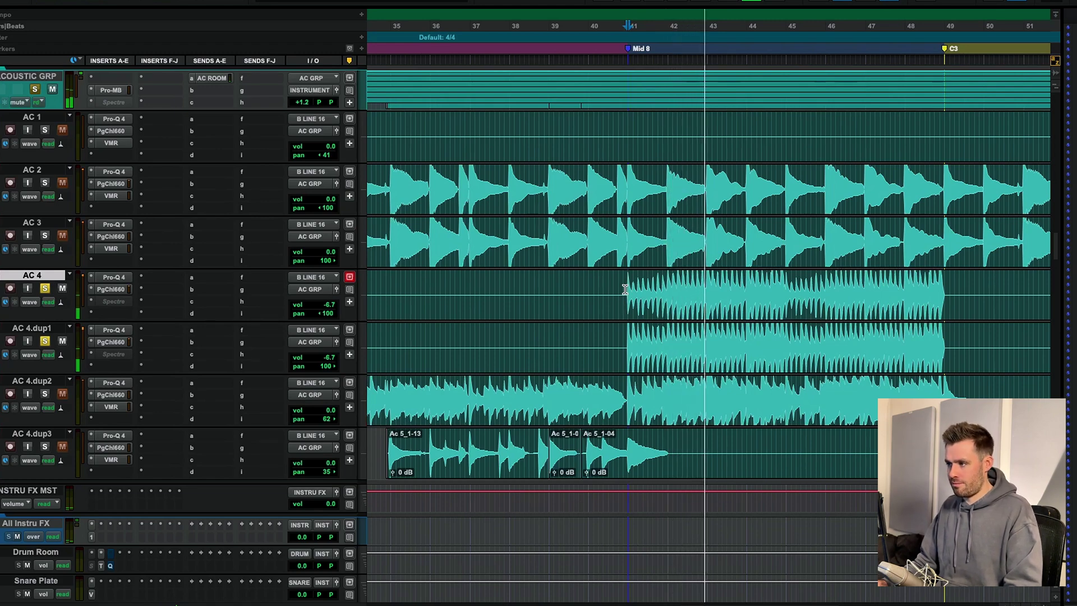
{"action": "scroll", "coordinate": [626, 290], "scroll_direction": "down", "scroll_amount": 2}
{"action": "scroll", "coordinate": [626, 289], "scroll_direction": "right", "scroll_amount": 2}
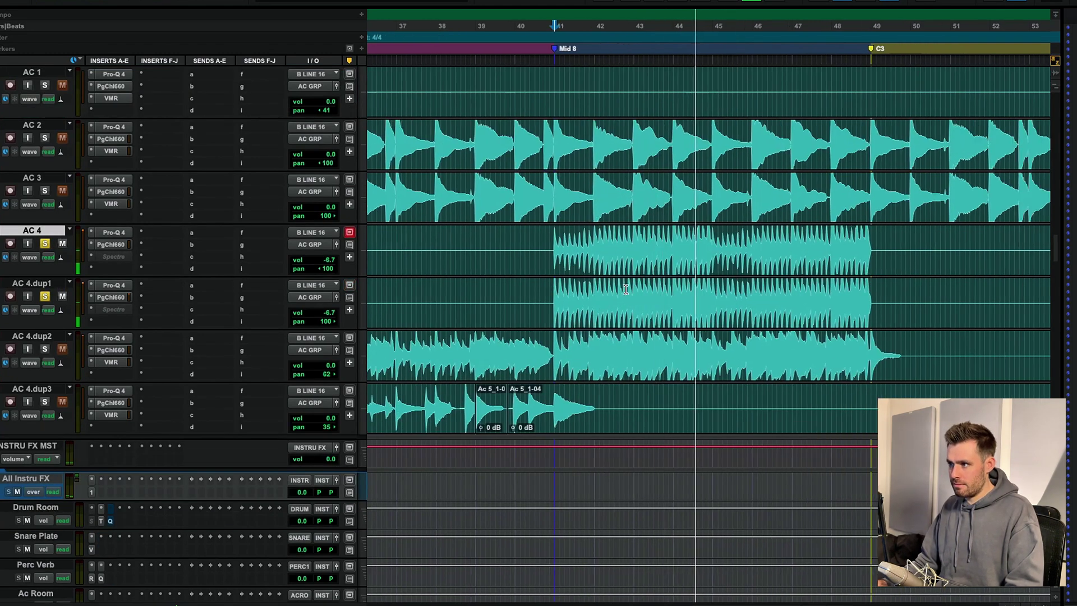
Audition the cut bands in the Pro-Q 4 on AC 4 and compare its low cut with the one on AC 3
{"action": "scroll", "coordinate": [625, 290], "scroll_direction": "left", "scroll_amount": 1}
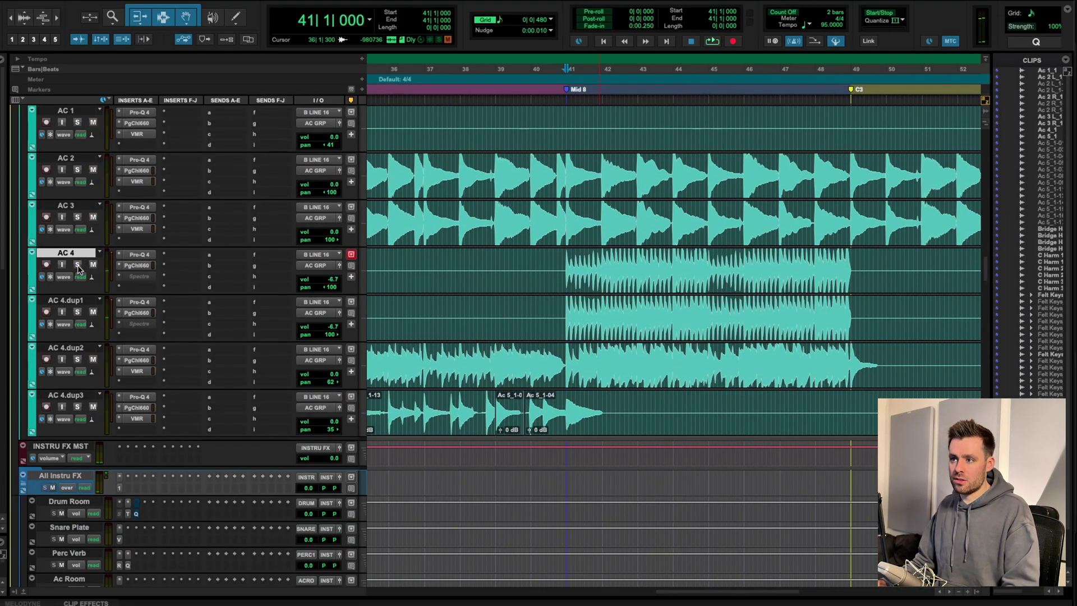
{"action": "scroll", "coordinate": [78, 269], "scroll_direction": "up", "scroll_amount": 6}
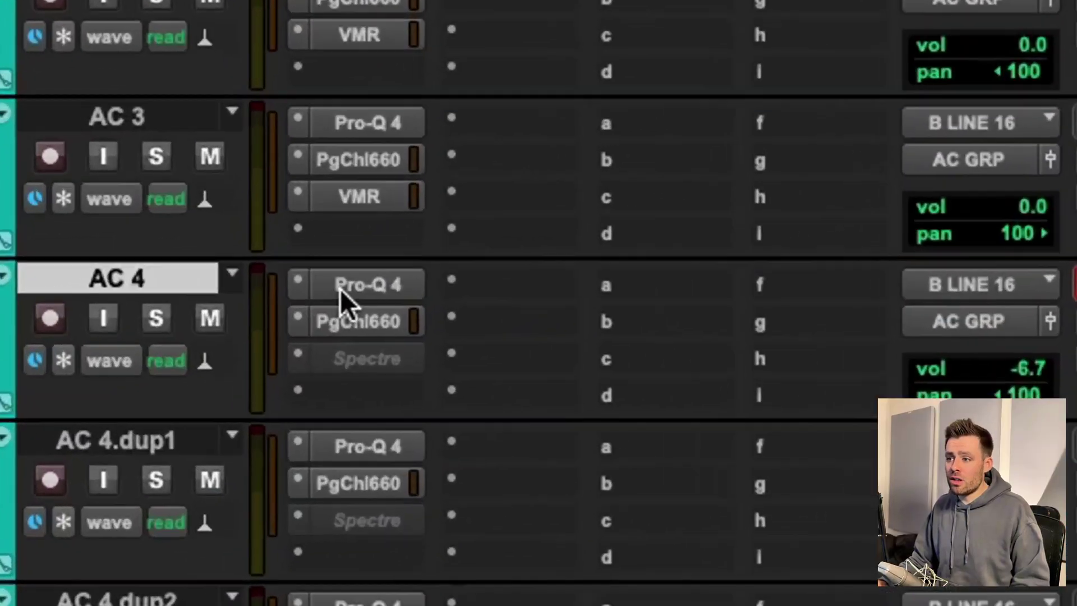
{"action": "left_click", "coordinate": [132, 387]}
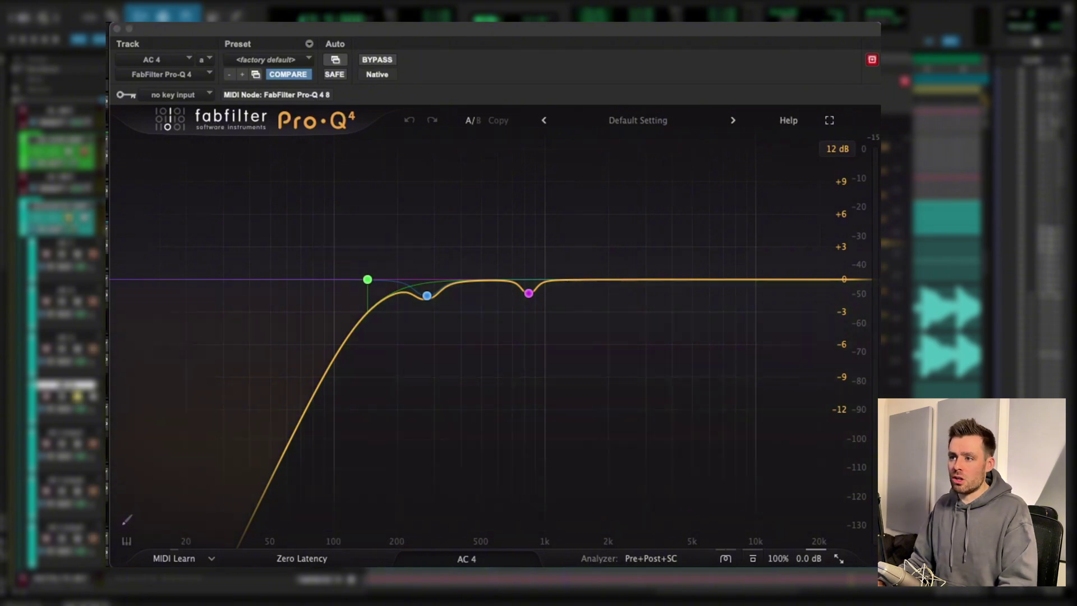
{"action": "left_click", "coordinate": [354, 232]}
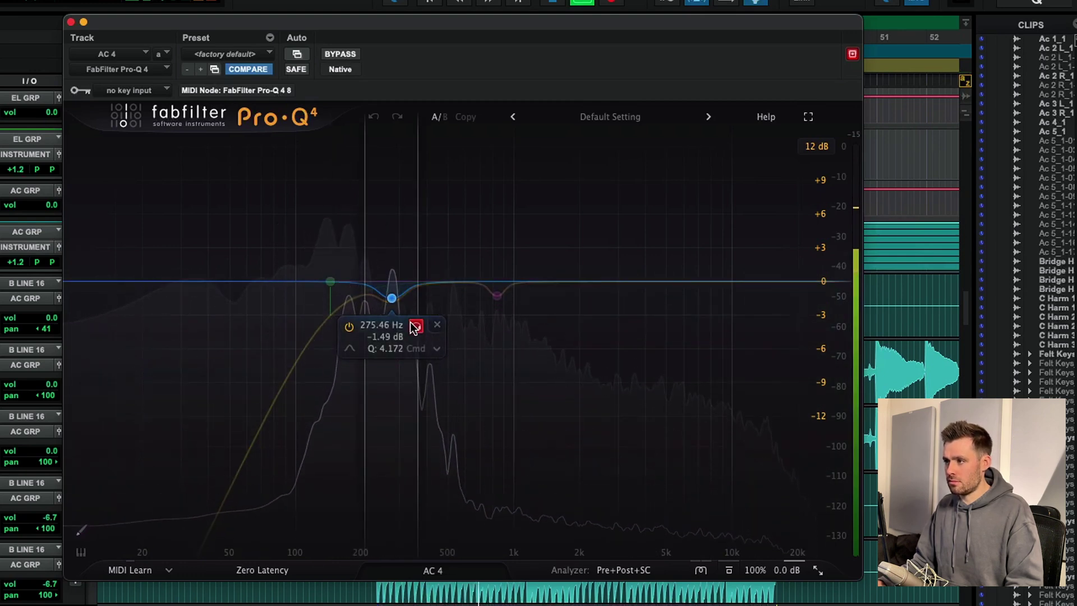
{"action": "left_click", "coordinate": [521, 325]}
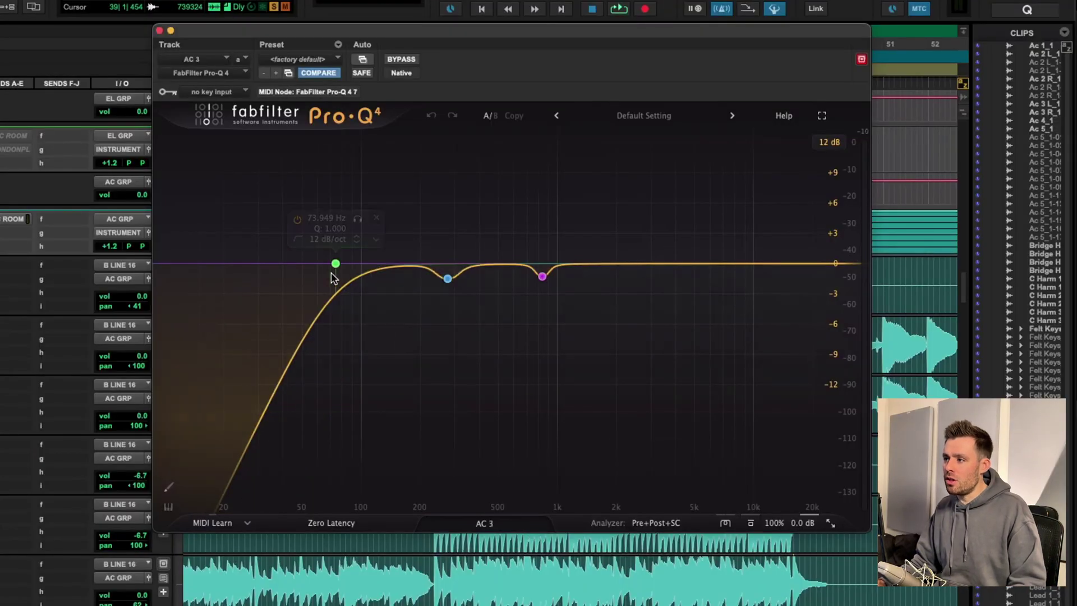
{"action": "left_click", "coordinate": [336, 265]}
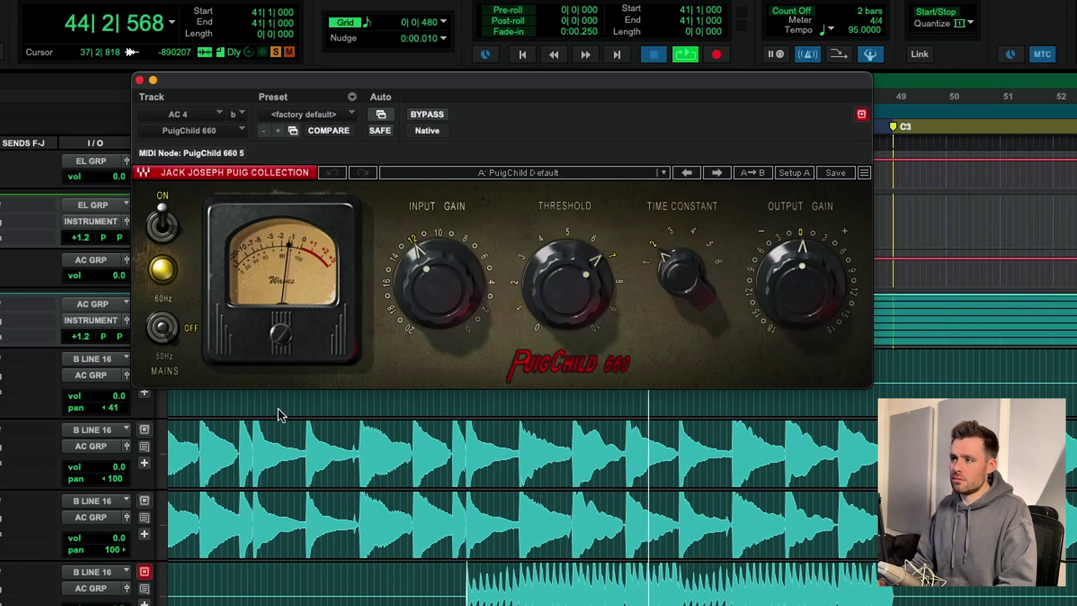
Play the Mid 8 from 41|1|000 while checking the PuigChild 660 on AC 4, and close the plug-in window
{"action": "key", "text": "space"}
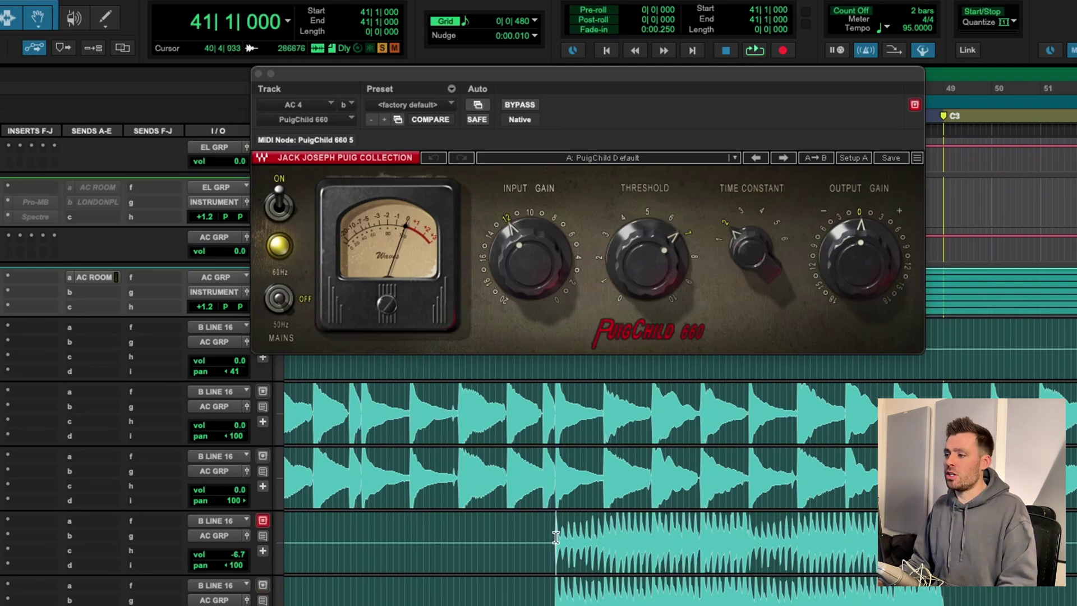
{"action": "key", "text": "space"}
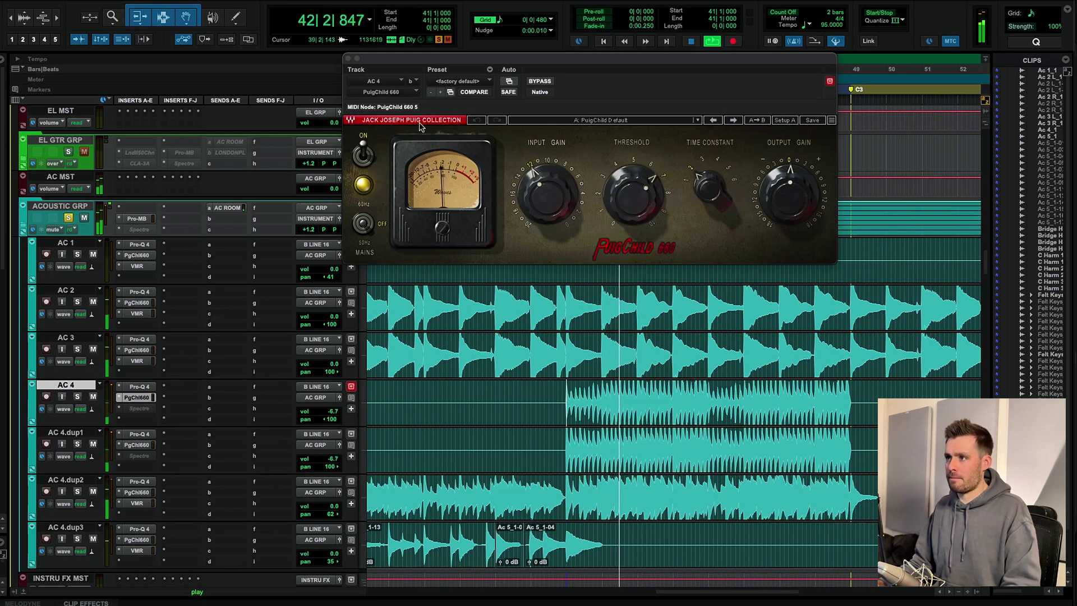
{"action": "left_click", "coordinate": [347, 58]}
{"action": "scroll", "coordinate": [448, 180], "scroll_direction": "right", "scroll_amount": 1}
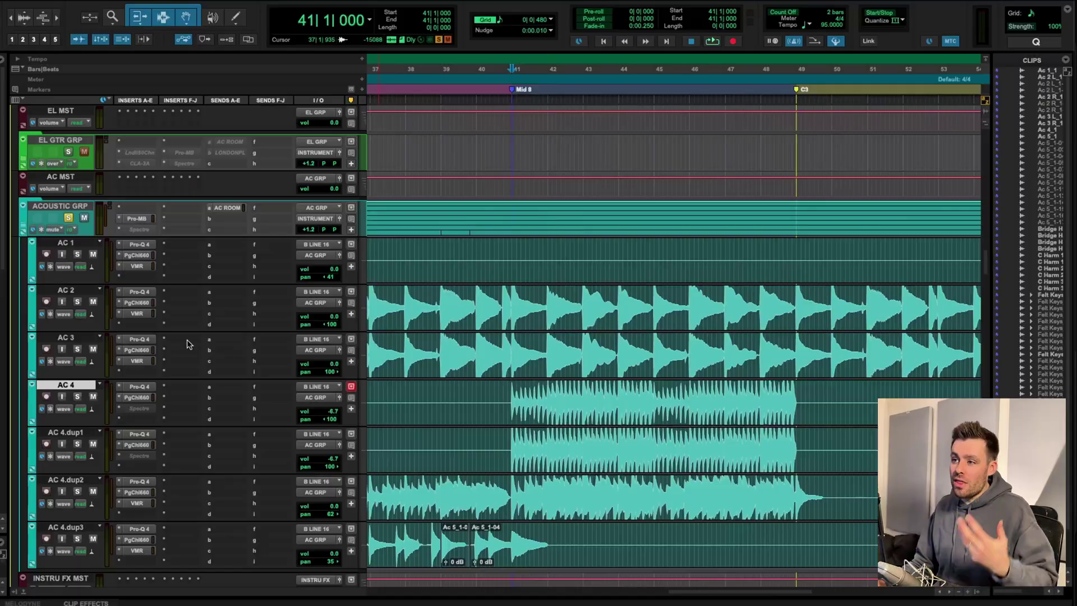
Review the Pro-MB band on ACOUSTIC GRP alongside the Pro-Q 4 curves on AC 4 and AC 3
{"action": "left_click", "coordinate": [137, 218]}
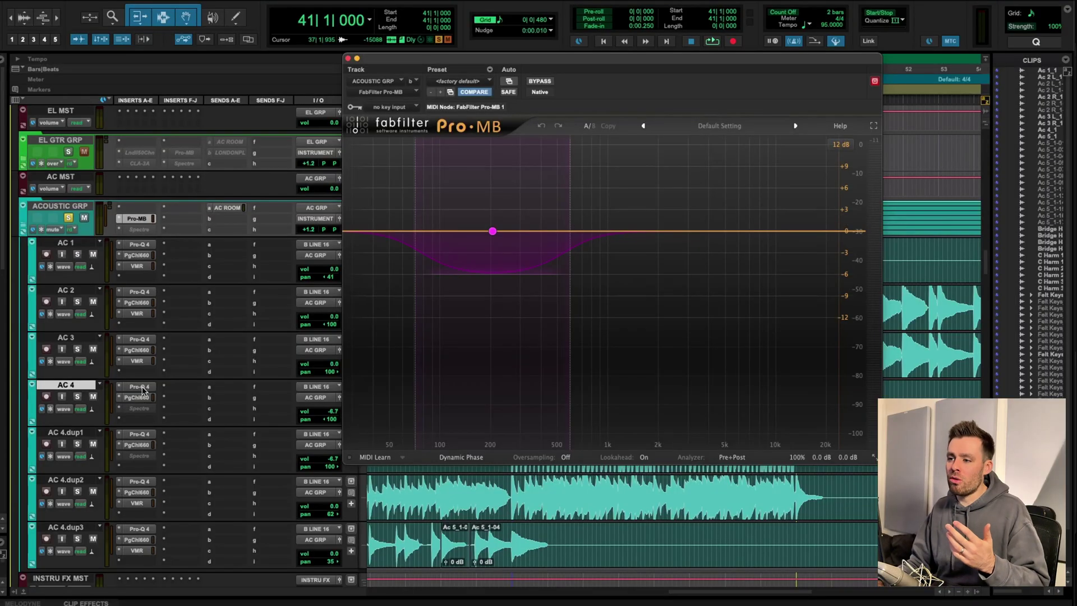
{"action": "left_click", "coordinate": [140, 386]}
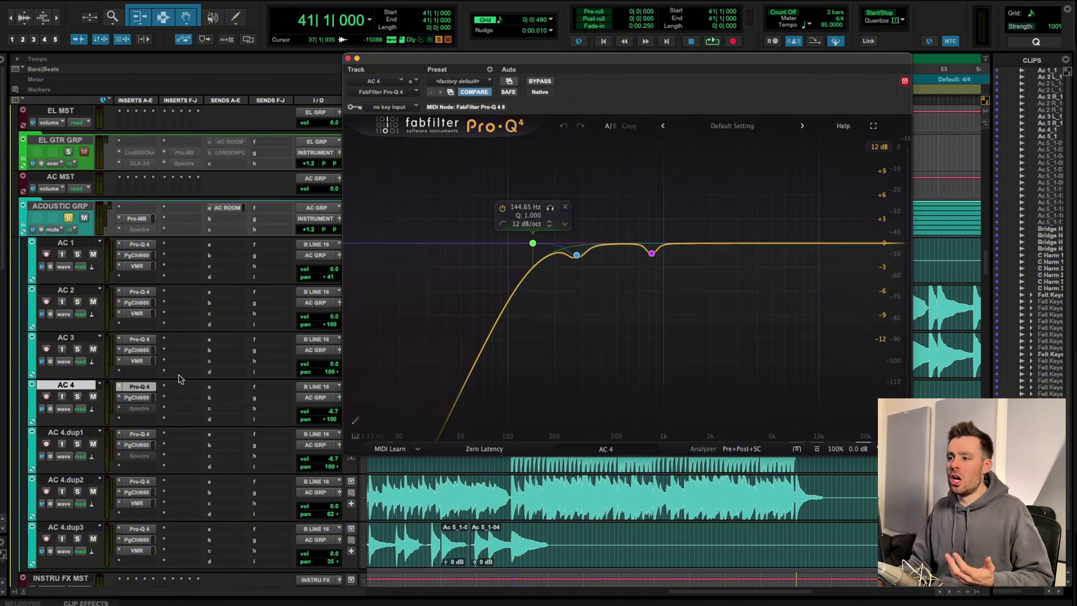
{"action": "left_click", "coordinate": [143, 340]}
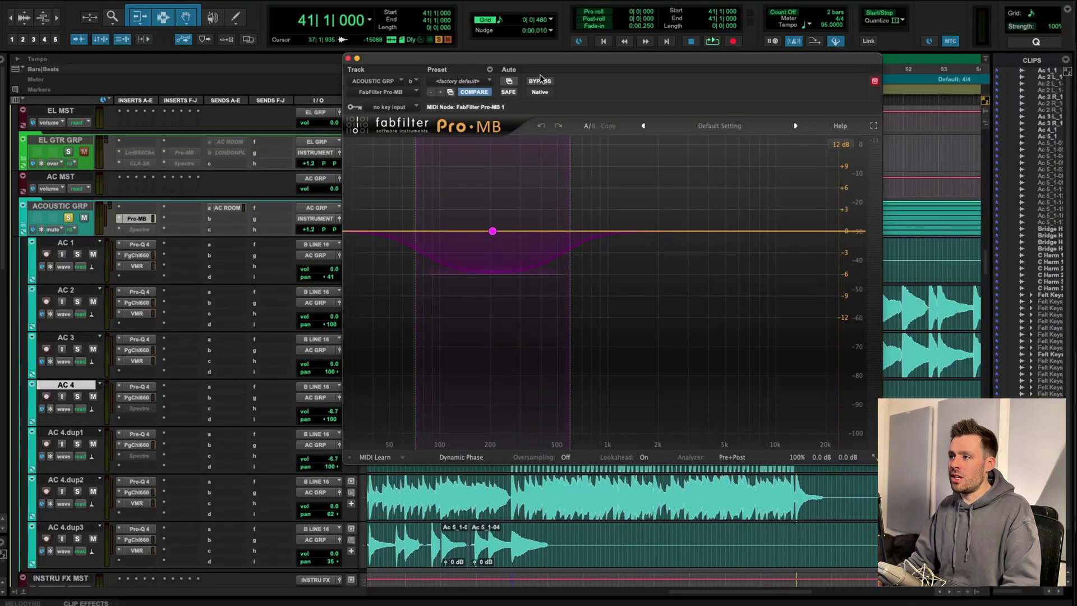
Play the acoustic group with Pro-MB bypassed and re-enabled, and audition its low-mid band in solo
{"action": "key", "text": "space"}
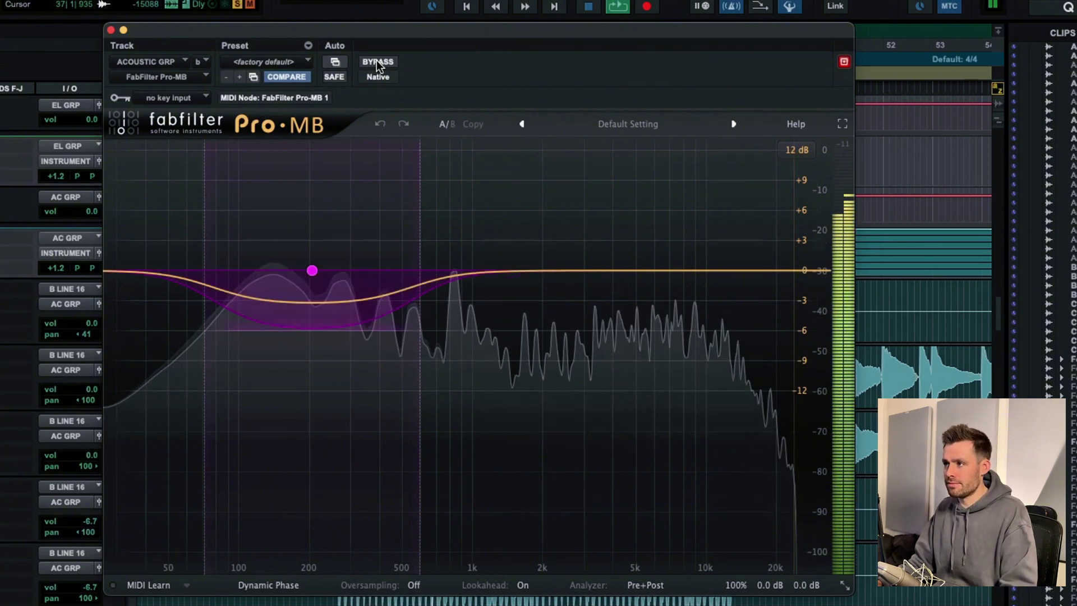
{"action": "left_click", "coordinate": [376, 61]}
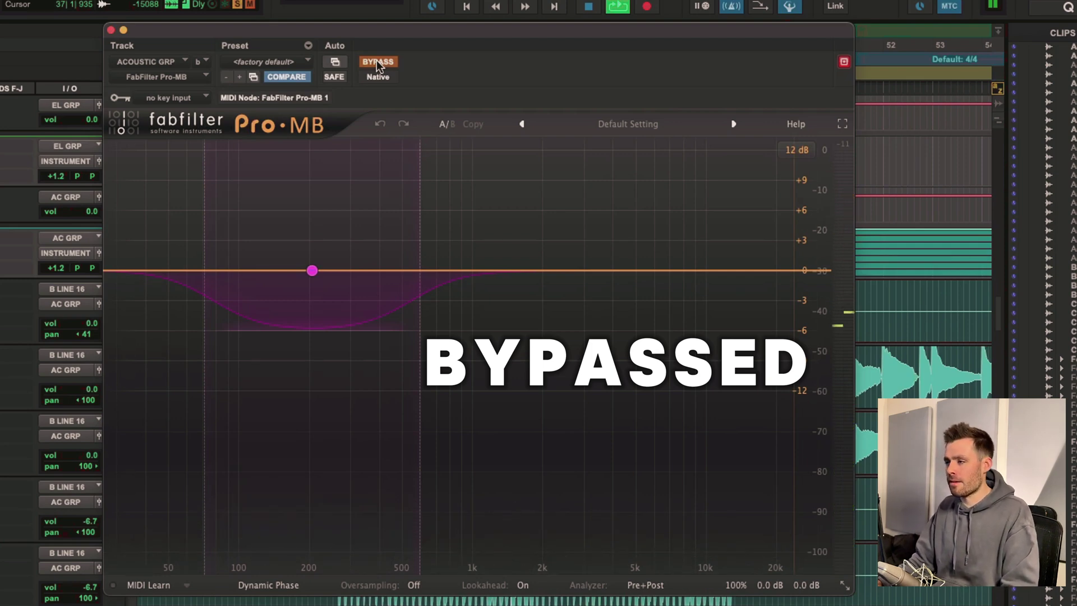
{"action": "left_click", "coordinate": [376, 61]}
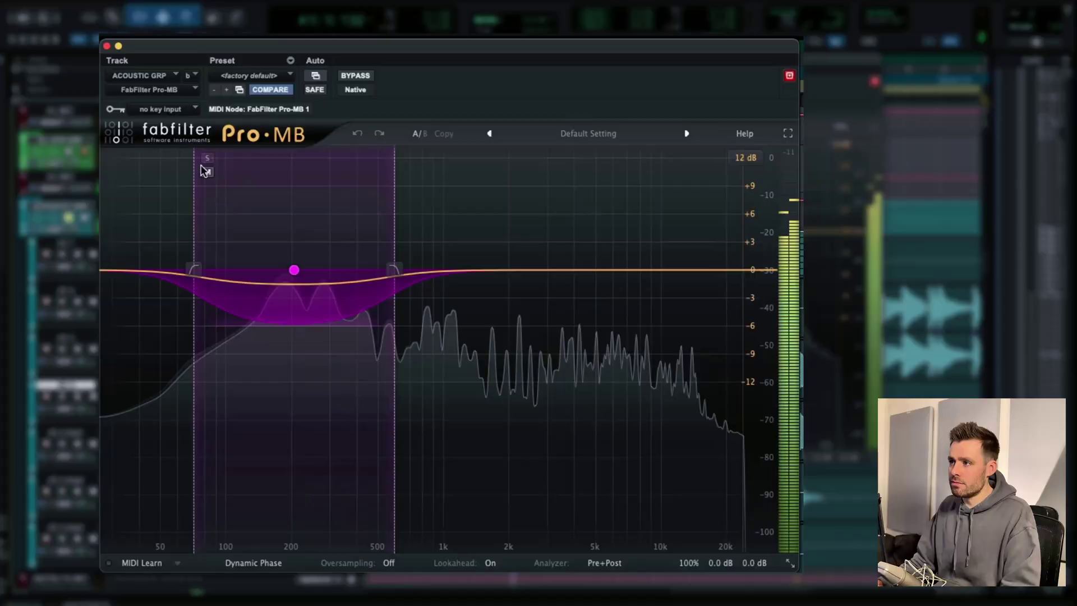
{"action": "left_click", "coordinate": [207, 159]}
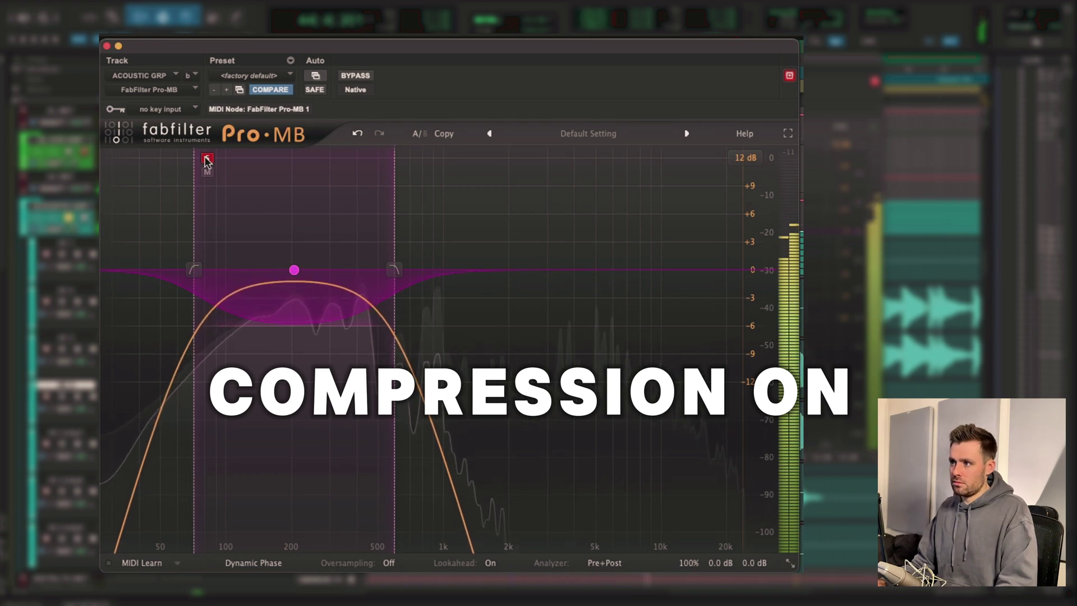
{"action": "left_click", "coordinate": [206, 160]}
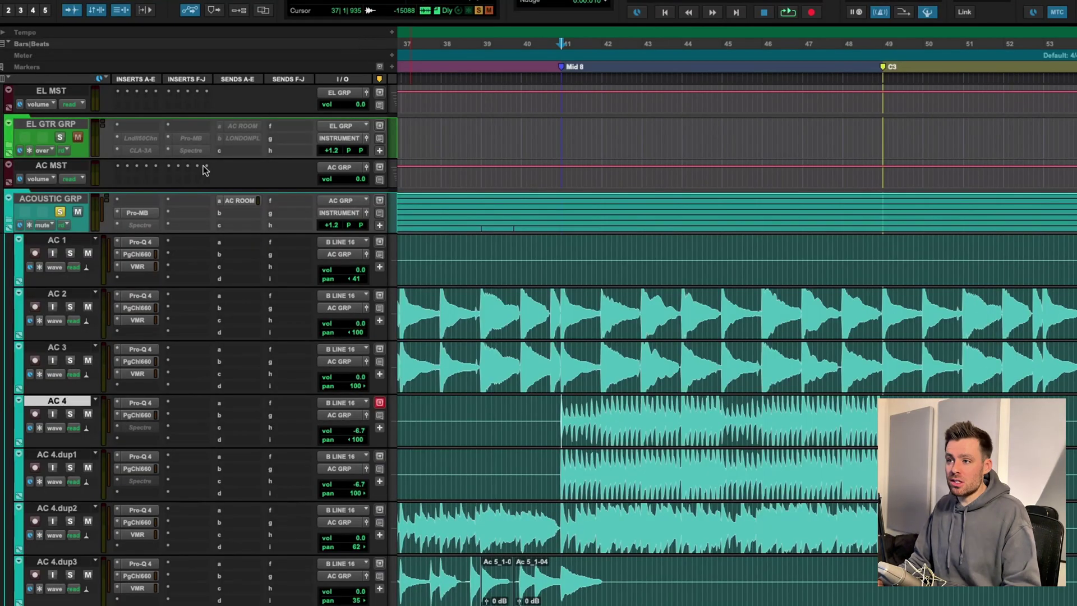
Inspect the AC ROOM send on ACOUSTIC GRP and the LX480 Essentials reverb on the Ac Room track
{"action": "left_click", "coordinate": [240, 201]}
{"action": "scroll", "coordinate": [221, 261], "scroll_direction": "down", "scroll_amount": 8}
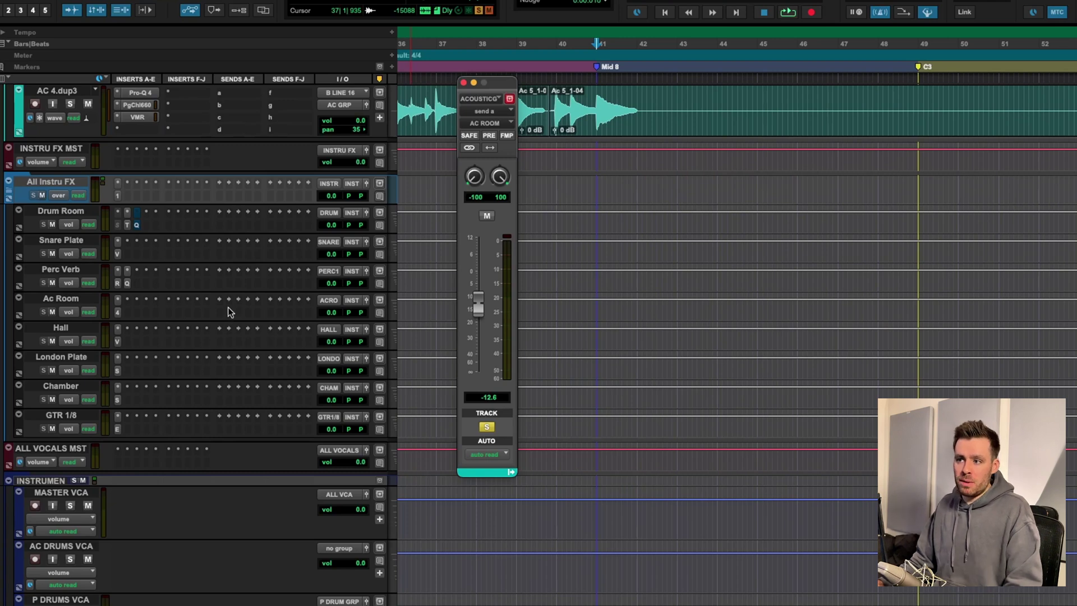
{"action": "left_click", "coordinate": [116, 313]}
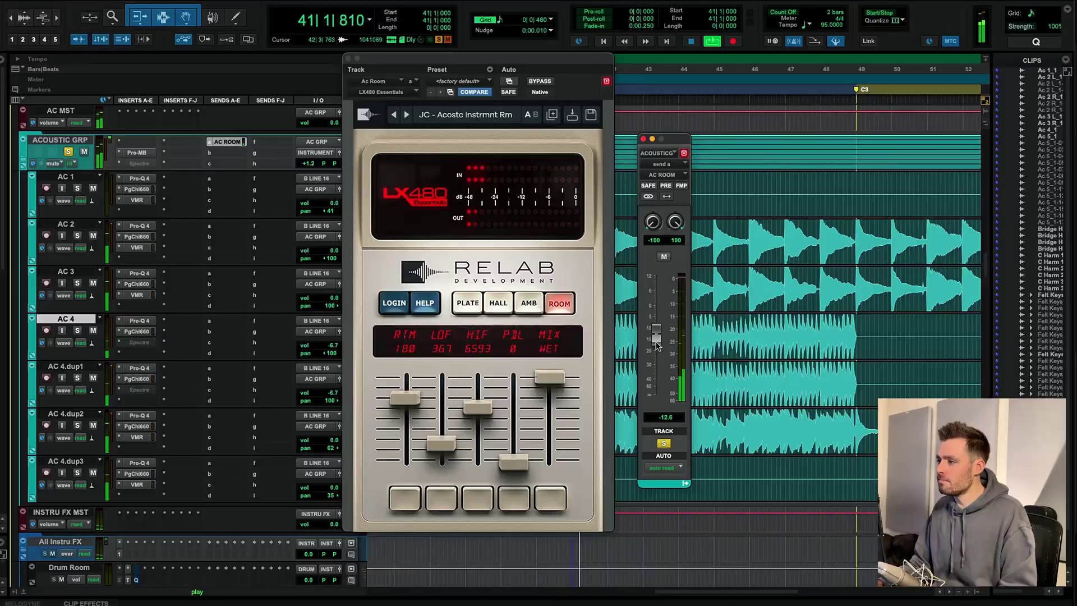
Raise the ACOUSTIC GRP send to AC ROOM to -0.9 dB and +6.2 dB during playback, and lower it to -9.4 dB
{"action": "left_click_drag", "start_coordinate": [657, 342], "coordinate": [656, 340]}
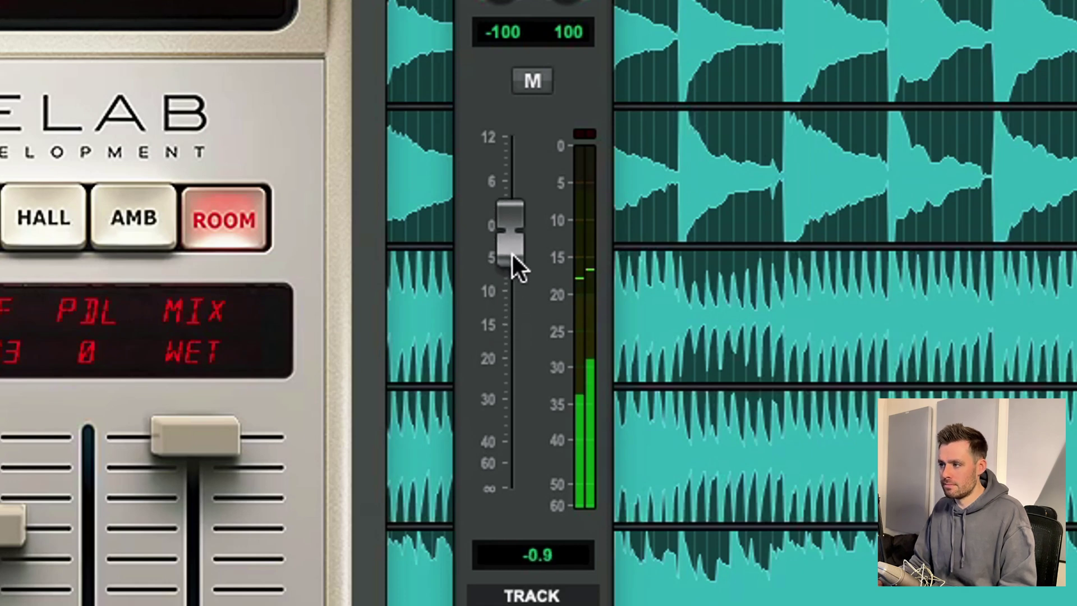
{"action": "left_click_drag", "start_coordinate": [514, 240], "coordinate": [513, 202]}
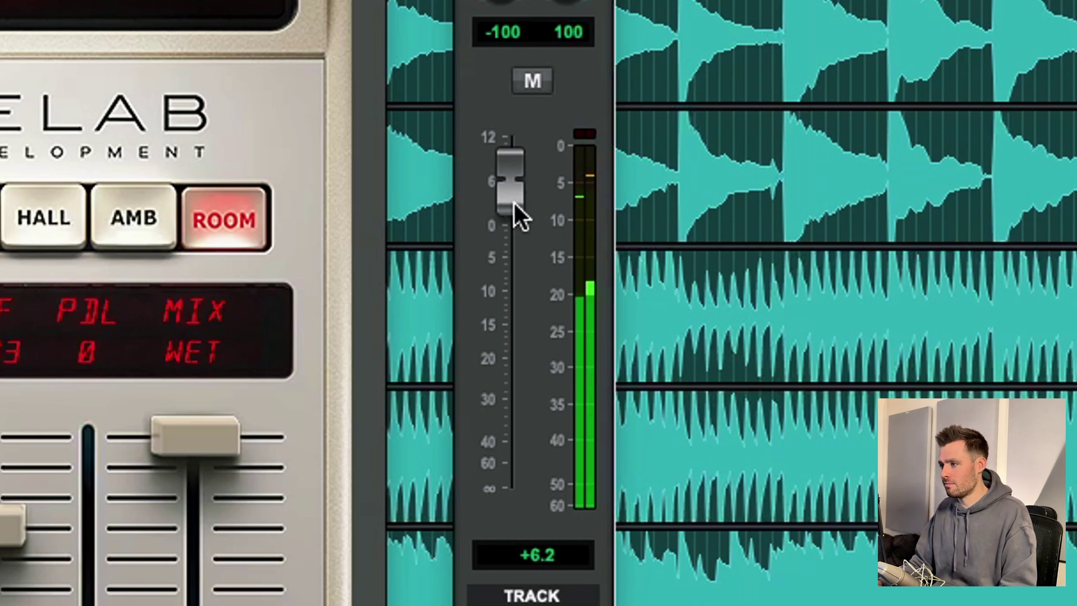
{"action": "left_click_drag", "start_coordinate": [514, 203], "coordinate": [506, 309]}
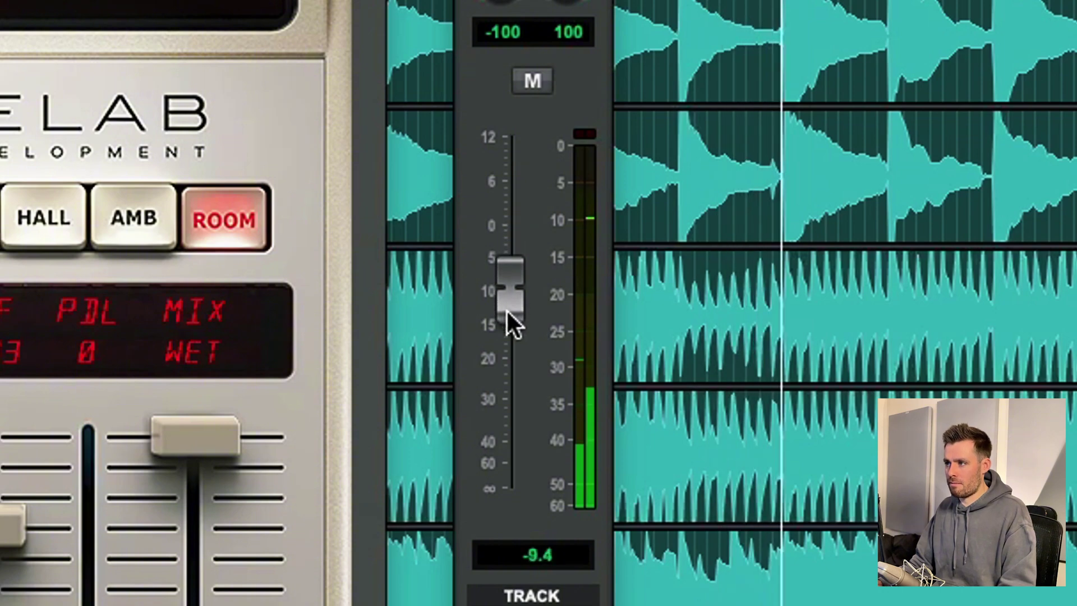